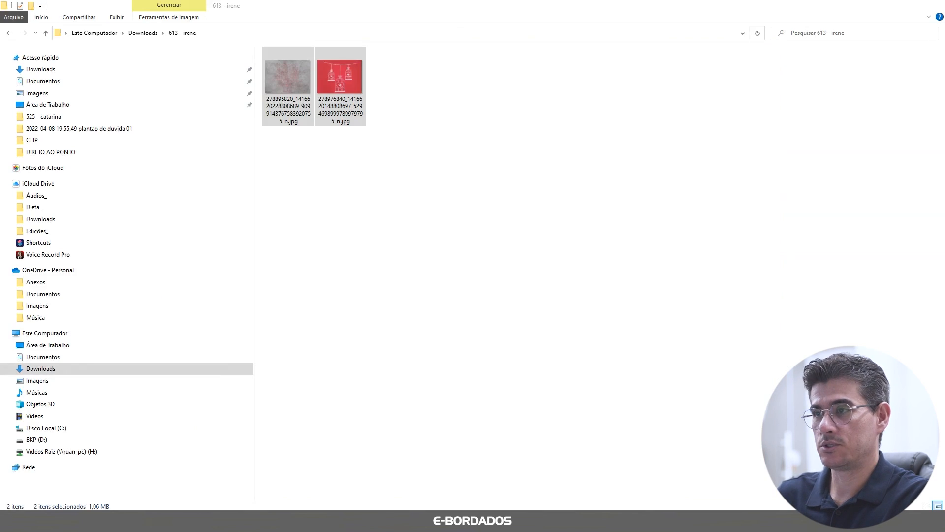
Step: Switch to the Photos viewer and compare the front and back photos of the stitched birdcage embroidery
{"action": "key", "text": "alt+Tab"}
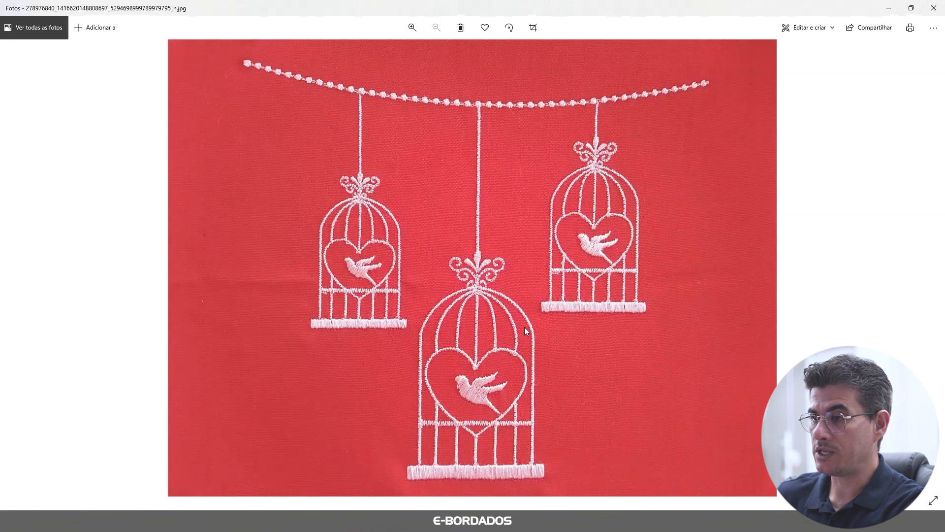
{"action": "key", "text": "Right"}
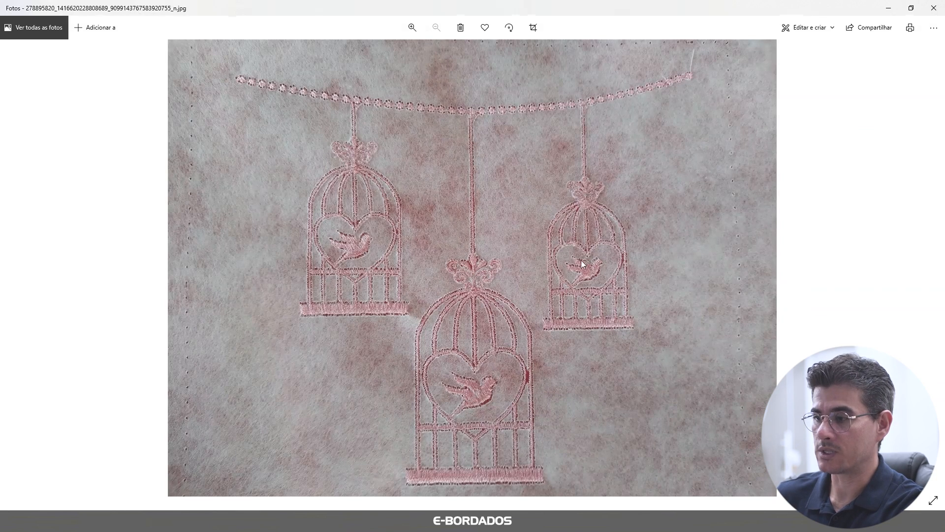
Step: Switch to Wilcom EmbroideryStudio, collapse the object list, and simulate the birdcage design's stitching sequence at a slowed speed of 6060 stitches per minute
{"action": "left_click", "coordinate": [249, 520]}
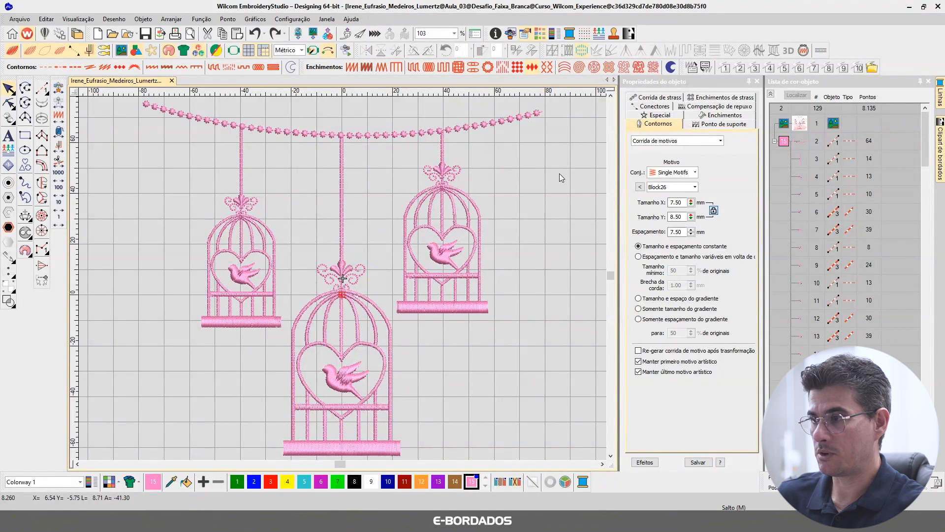
{"action": "left_click", "coordinate": [771, 94]}
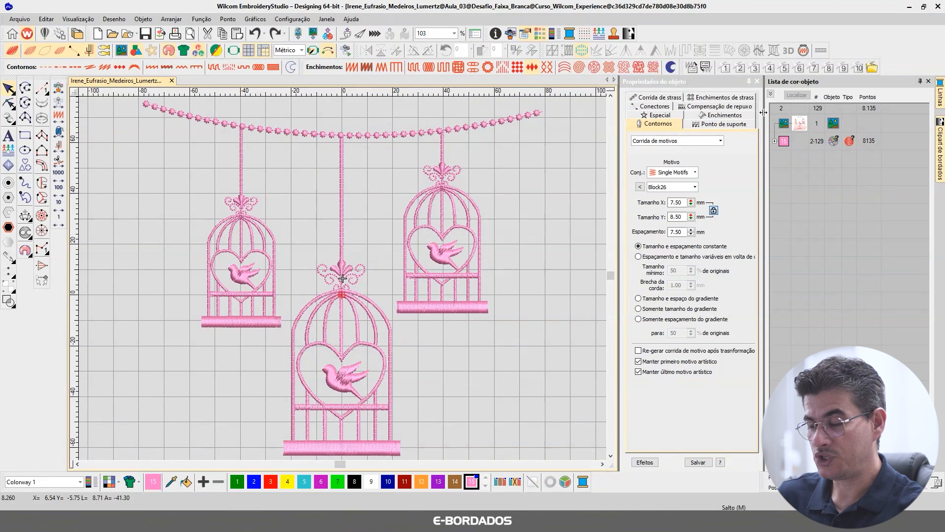
{"action": "key", "text": "shift+r"}
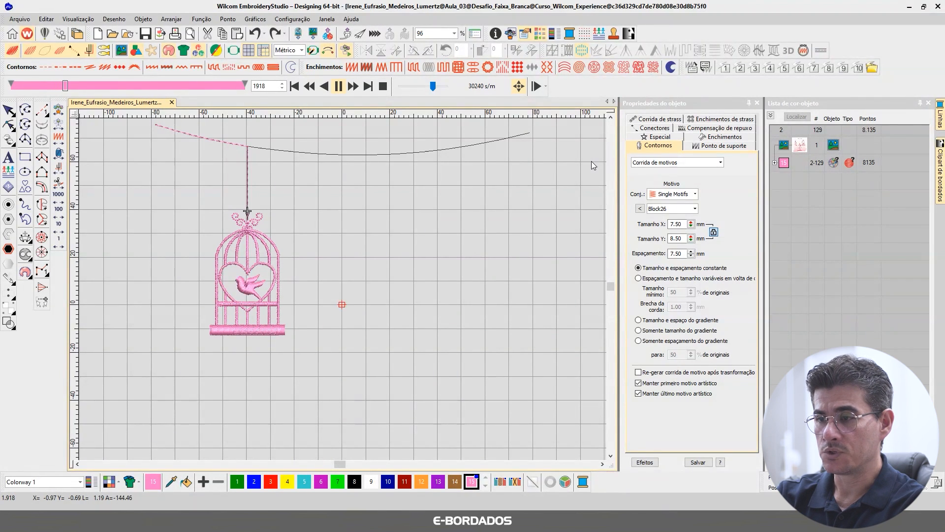
{"action": "left_click_drag", "start_coordinate": [433, 88], "coordinate": [417, 88]}
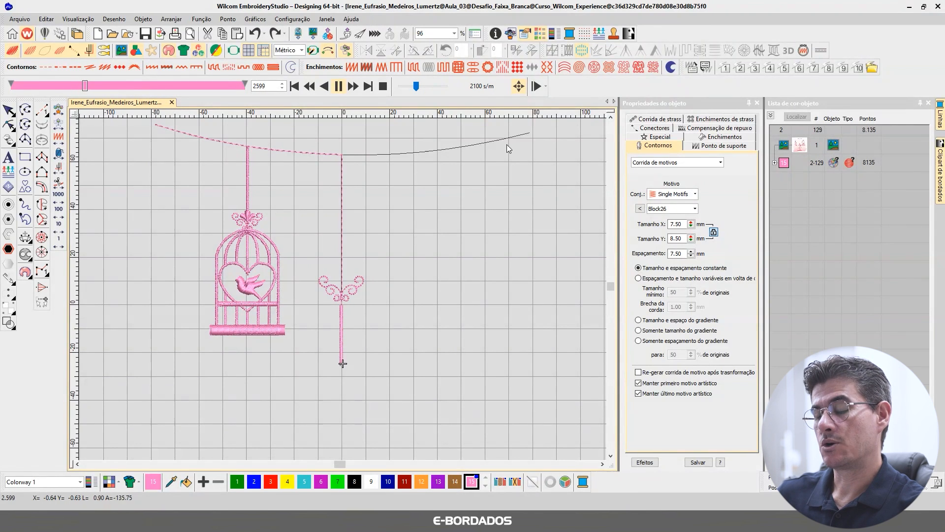
{"action": "left_click", "coordinate": [421, 86]}
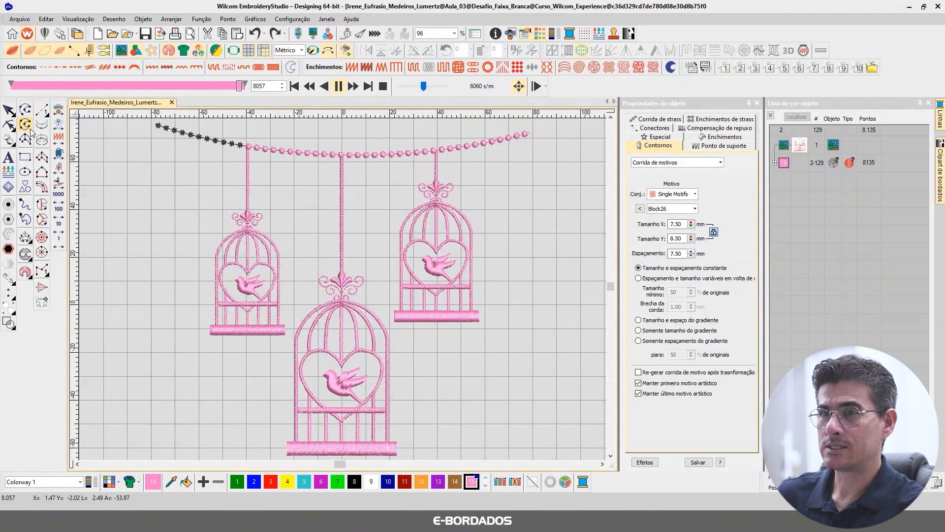
{"action": "left_click", "coordinate": [9, 112]}
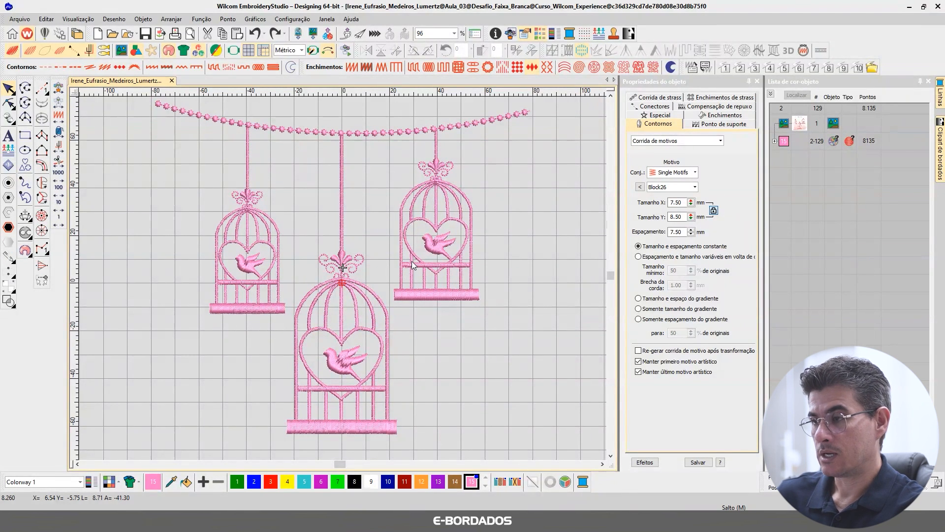
Step: Select the horizontal crossbar below the heart on the right birdcage and examine its stitches up close
{"action": "key", "text": "b"}
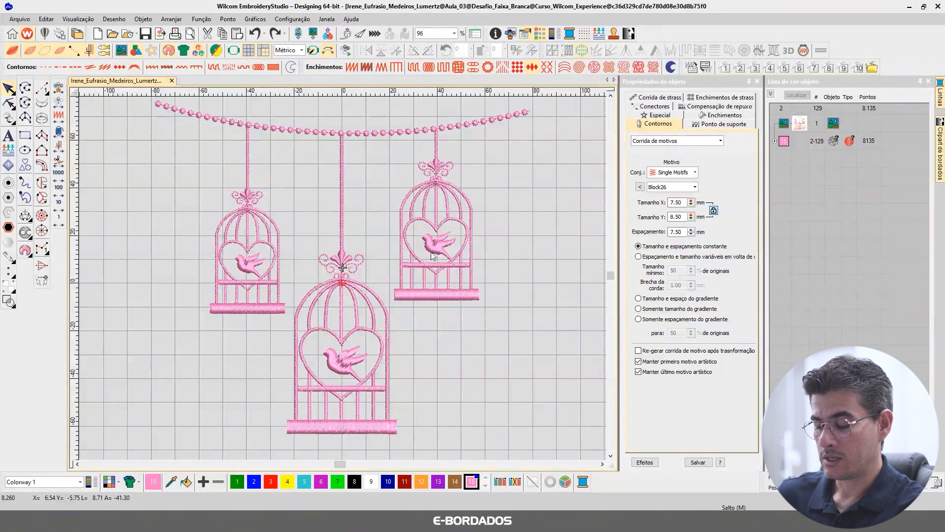
{"action": "left_click_drag", "start_coordinate": [375, 226], "coordinate": [493, 309]}
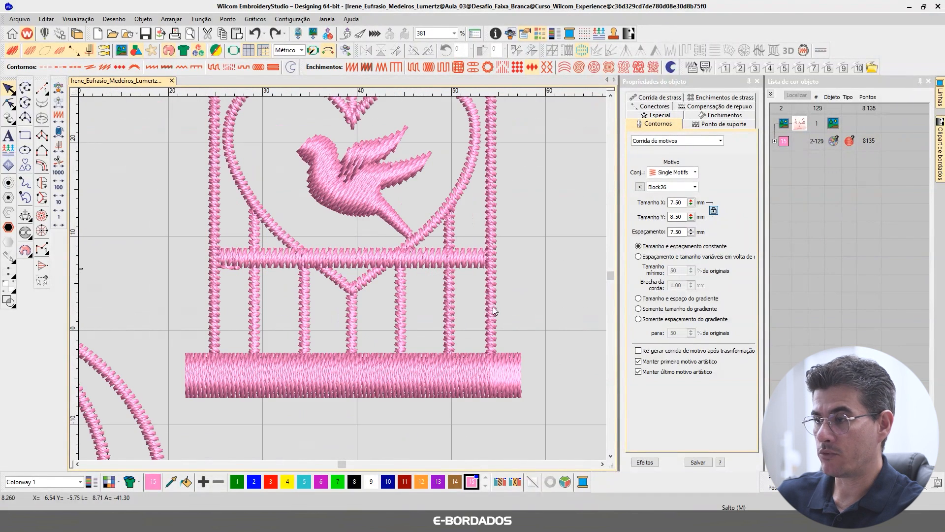
{"action": "left_click", "coordinate": [288, 263]}
{"action": "key", "text": "b"}
{"action": "left_click_drag", "start_coordinate": [155, 199], "coordinate": [503, 311]}
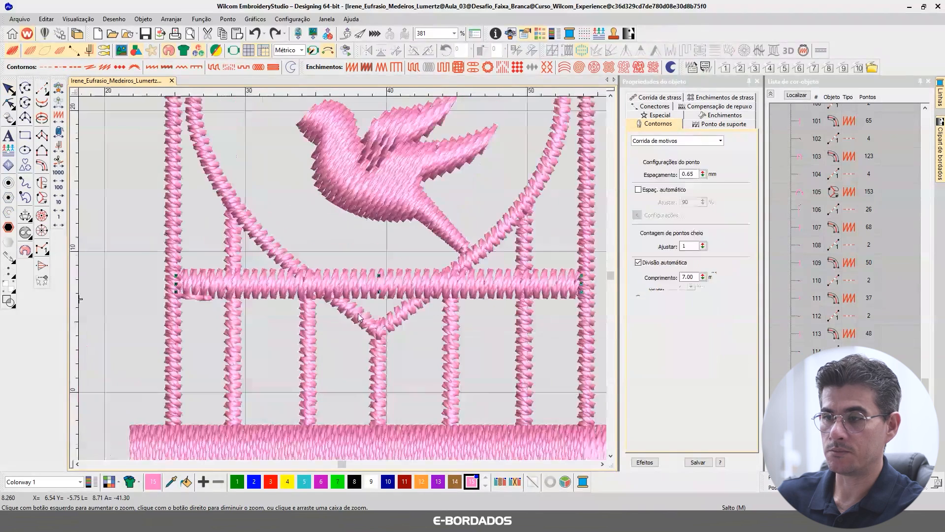
{"action": "key", "text": "h"}
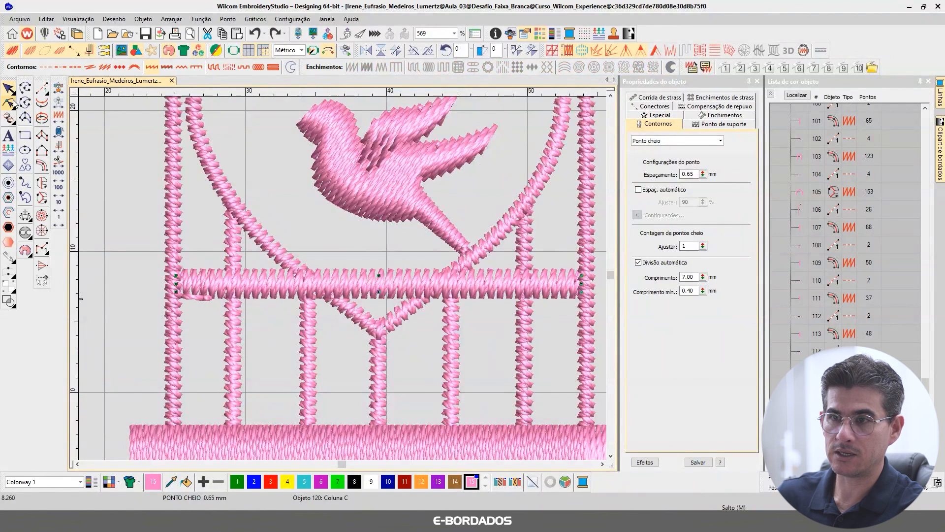
{"action": "left_click", "coordinate": [9, 91]}
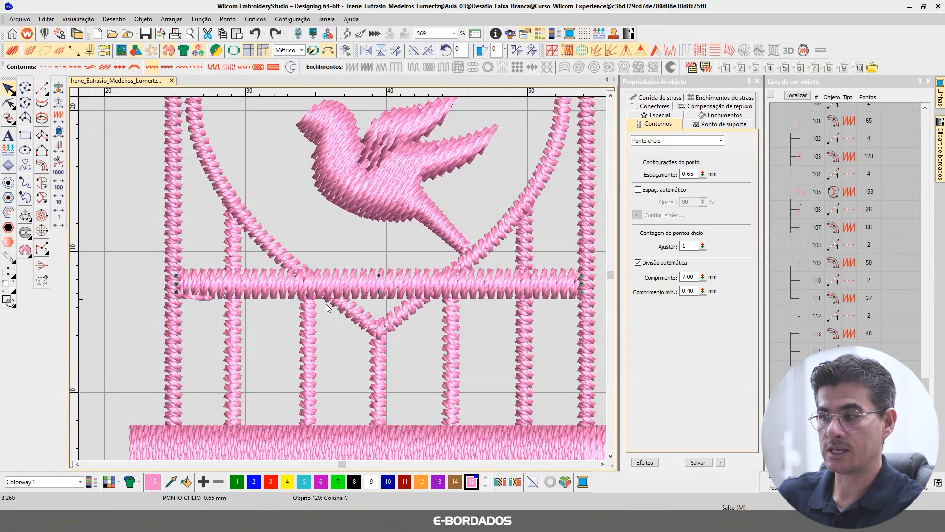
Step: Switch to the Photos viewer and inspect the crossbar of the right birdcage in an enlarged view of the front photo
{"action": "left_click", "coordinate": [330, 520]}
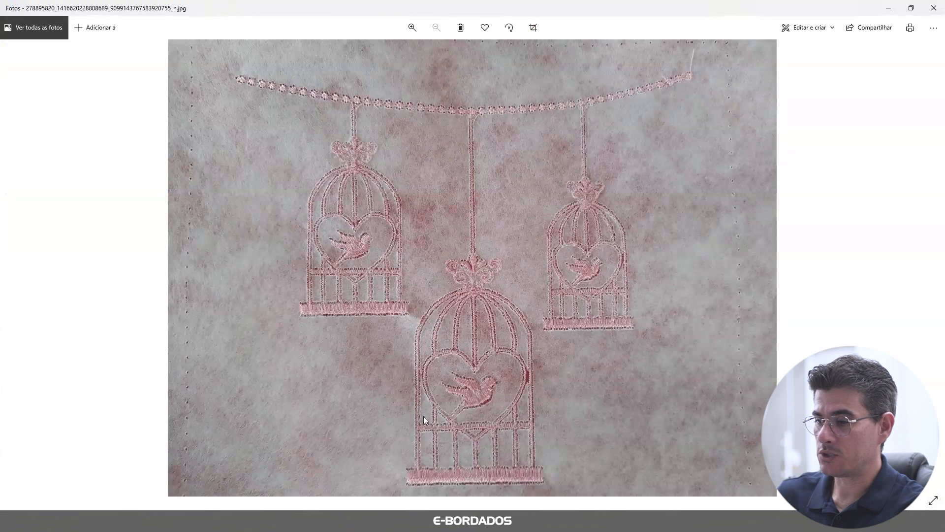
{"action": "key", "text": "Right"}
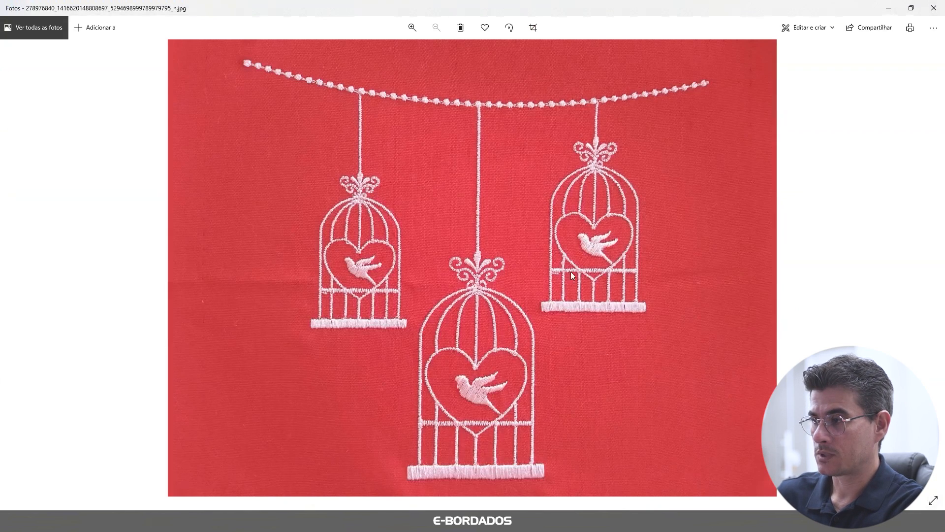
{"action": "scroll", "coordinate": [561, 285], "scroll_direction": "up", "scroll_amount": 5}
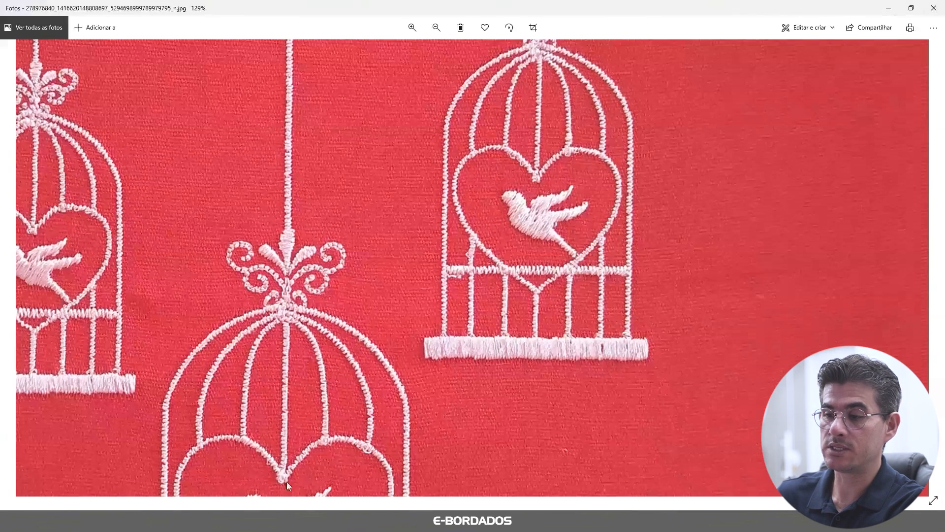
Step: Switch back to Wilcom EmbroideryStudio and examine the right birdcage's crossbar in Reshape mode, comparing its stitches with TrueView on and off
{"action": "left_click", "coordinate": [253, 520]}
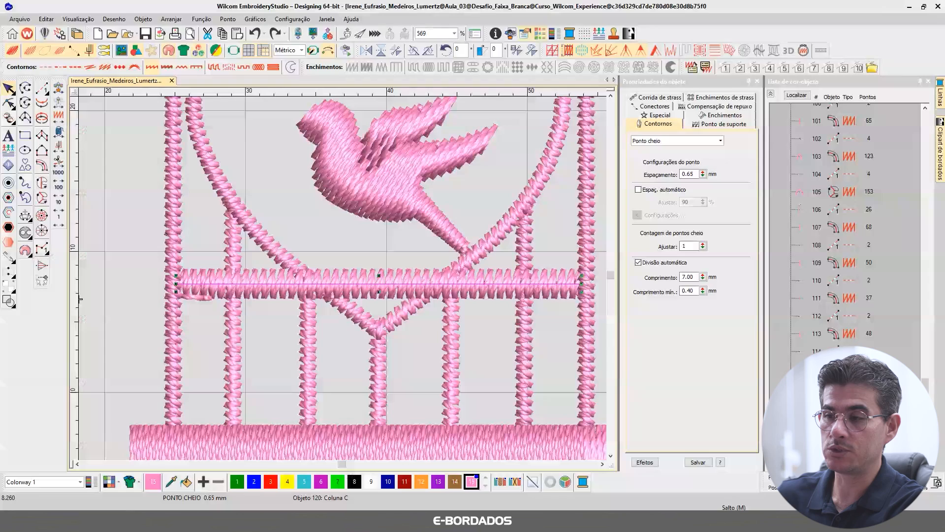
{"action": "left_click", "coordinate": [9, 103]}
{"action": "scroll", "coordinate": [169, 299], "scroll_direction": "up", "scroll_amount": 3}
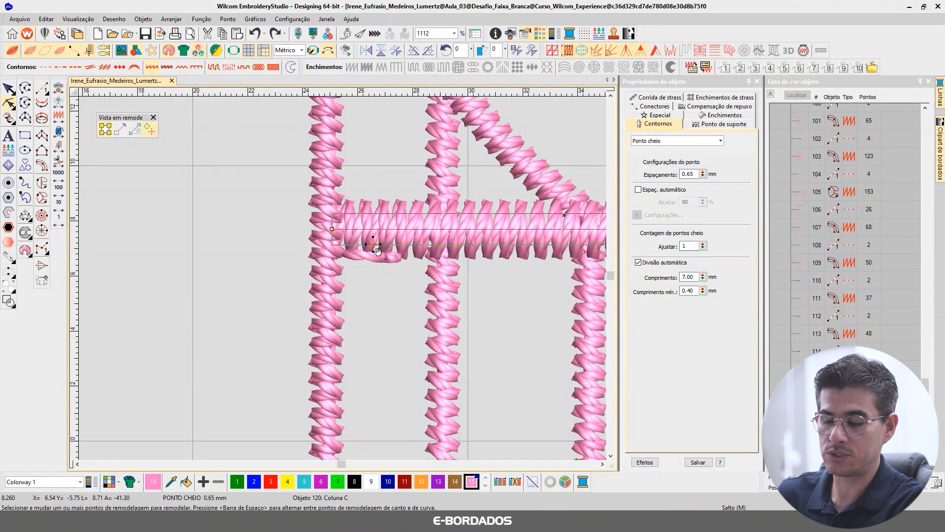
{"action": "key", "text": "t"}
{"action": "key", "text": "t"}
{"action": "key", "text": "t"}
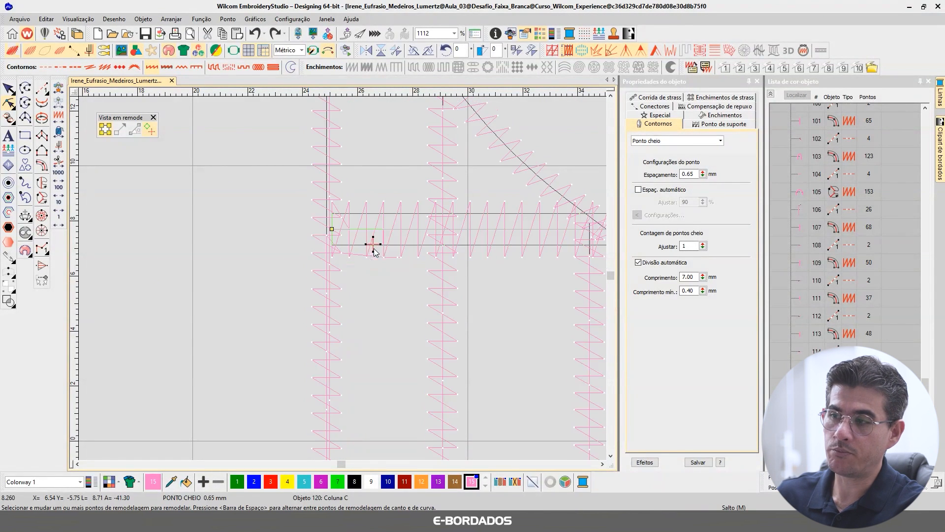
{"action": "left_click", "coordinate": [332, 229]}
{"action": "key", "text": "t"}
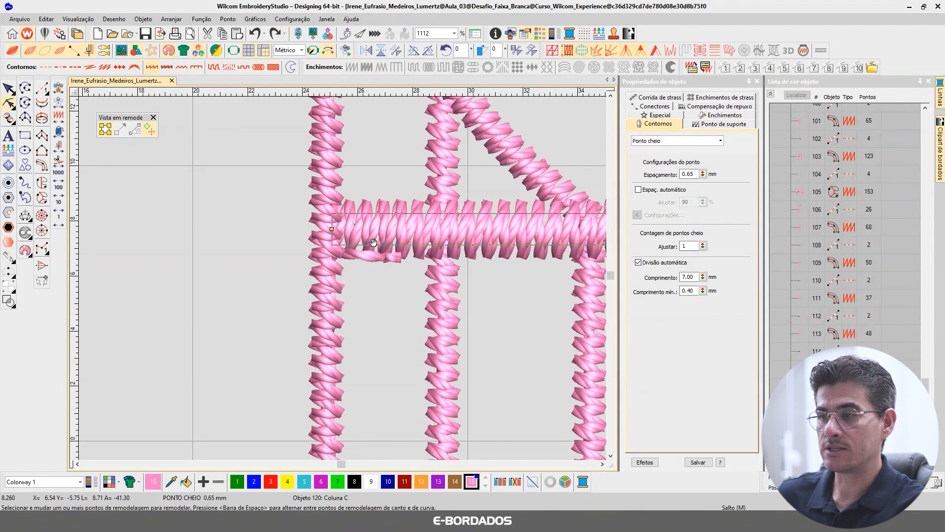
Step: Move the exit point of the right birdcage's crossbar over the cage's left upright bar, and deselect the crossbar
{"action": "left_click_drag", "start_coordinate": [330, 237], "coordinate": [316, 234]}
{"action": "key", "text": "t"}
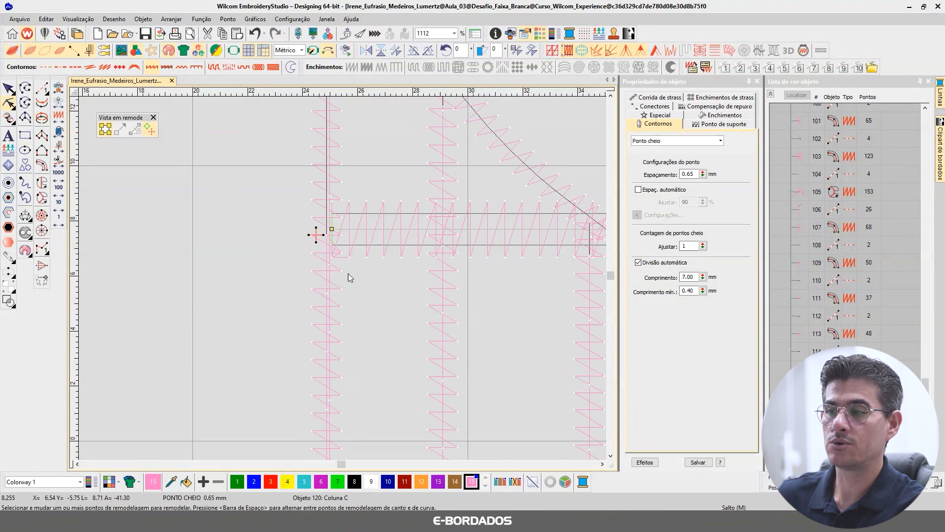
{"action": "key", "text": "t"}
{"action": "scroll", "coordinate": [360, 274], "scroll_direction": "down", "scroll_amount": 4}
{"action": "scroll", "coordinate": [342, 279], "scroll_direction": "down", "scroll_amount": 5}
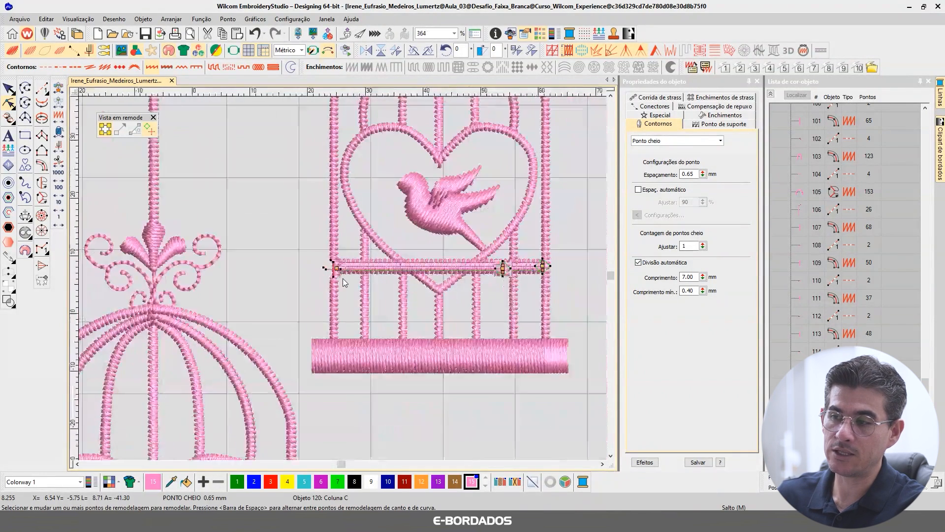
{"action": "left_click", "coordinate": [9, 88]}
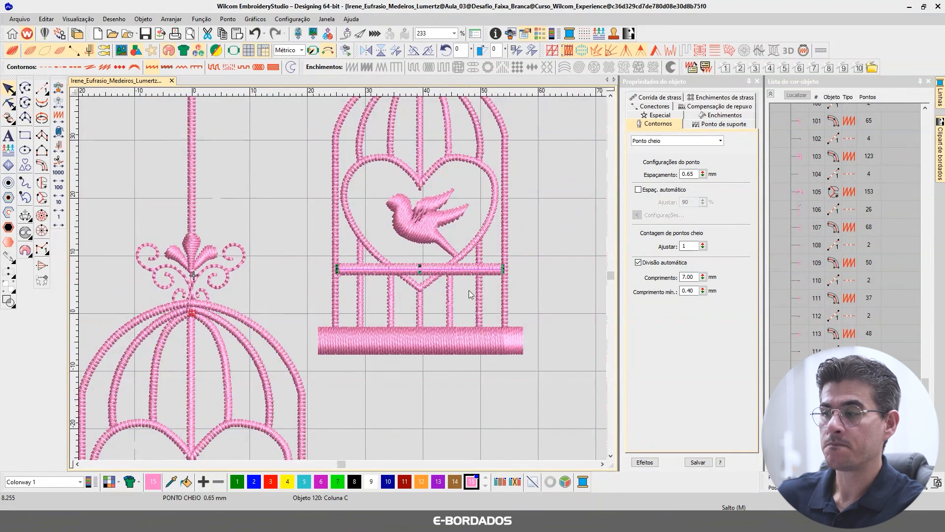
{"action": "left_click", "coordinate": [528, 260]}
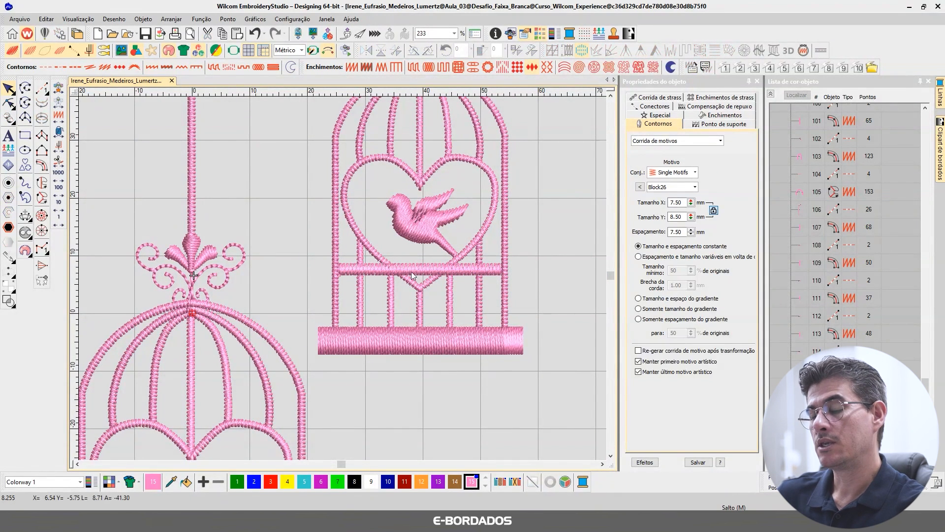
Step: Inspect the crossbars of the centre and left birdcages for the same stray connecting stitch
{"action": "scroll", "coordinate": [342, 279], "scroll_direction": "down", "scroll_amount": 6}
{"action": "scroll", "coordinate": [346, 280], "scroll_direction": "up", "scroll_amount": 5}
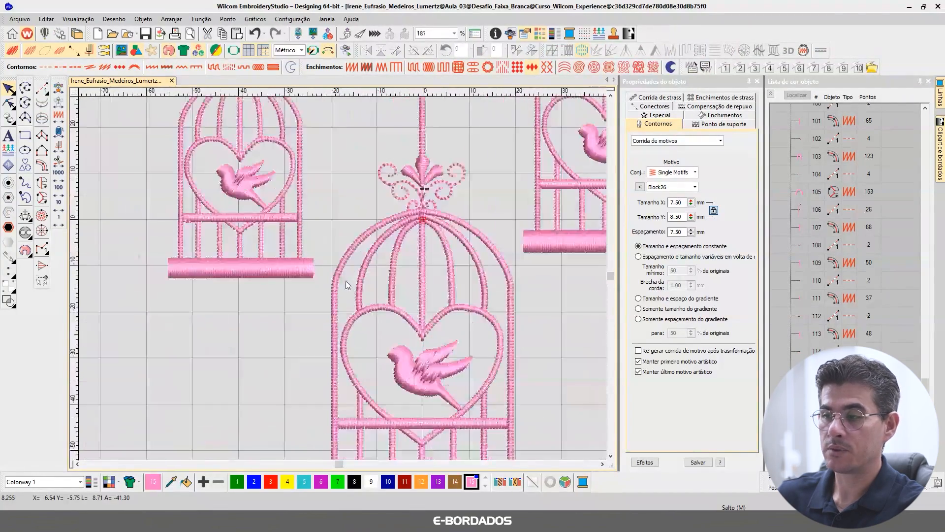
{"action": "scroll", "coordinate": [346, 281], "scroll_direction": "up", "scroll_amount": 4}
{"action": "scroll", "coordinate": [343, 278], "scroll_direction": "down", "scroll_amount": 3}
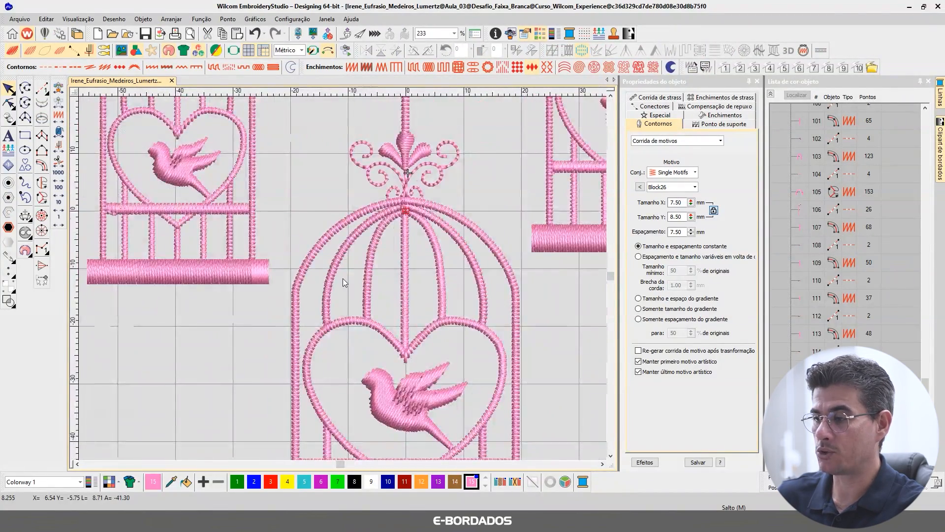
{"action": "scroll", "coordinate": [343, 278], "scroll_direction": "down", "scroll_amount": 6}
{"action": "scroll", "coordinate": [347, 268], "scroll_direction": "up", "scroll_amount": 9}
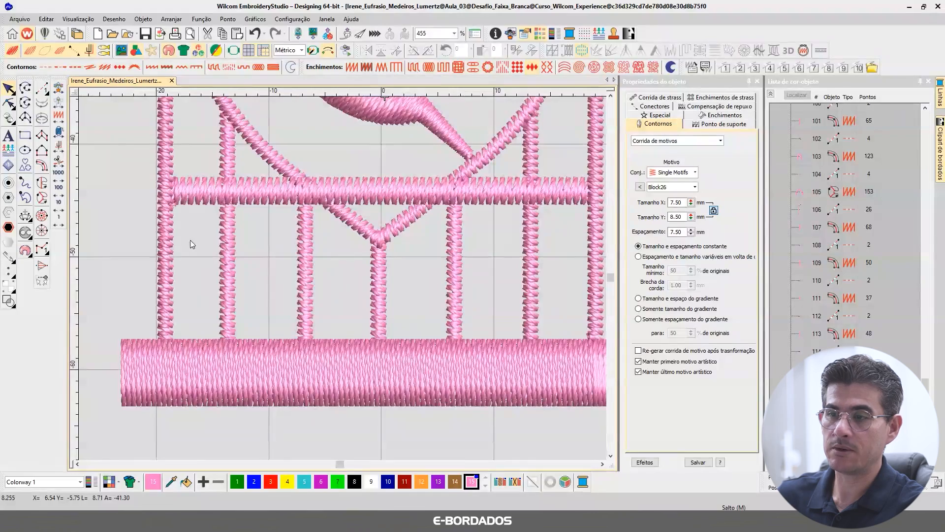
{"action": "scroll", "coordinate": [343, 279], "scroll_direction": "down", "scroll_amount": 9}
{"action": "scroll", "coordinate": [344, 220], "scroll_direction": "up", "scroll_amount": 4}
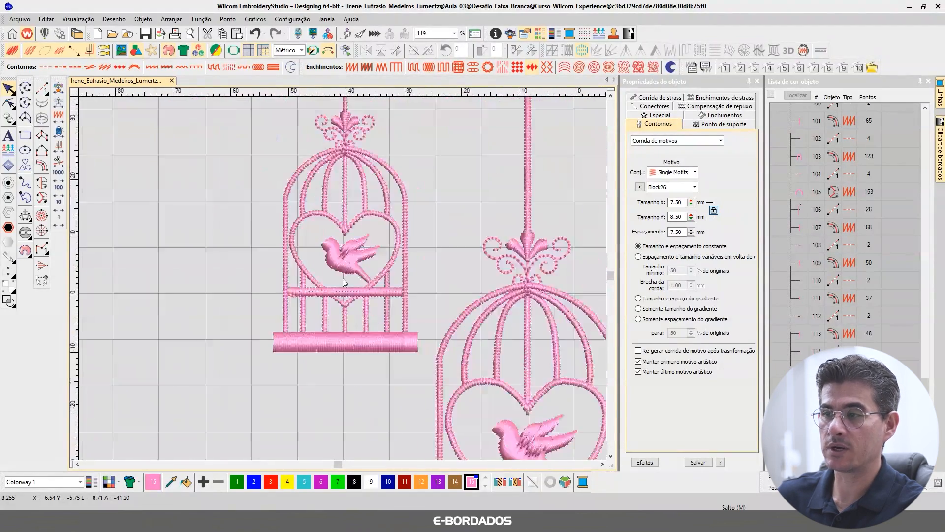
Step: Reshape the left birdcage's crossbar by moving its exit point to the cage's left upright bar, and deselect it
{"action": "scroll", "coordinate": [343, 278], "scroll_direction": "up", "scroll_amount": 4}
{"action": "scroll", "coordinate": [342, 278], "scroll_direction": "up", "scroll_amount": 6}
{"action": "left_click", "coordinate": [329, 243]}
{"action": "key", "text": "h"}
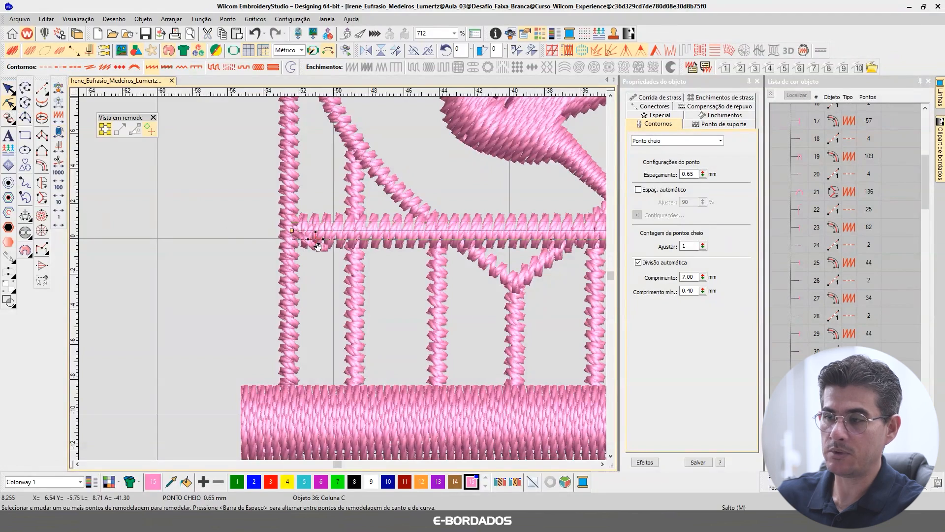
{"action": "scroll", "coordinate": [343, 278], "scroll_direction": "down", "scroll_amount": 11}
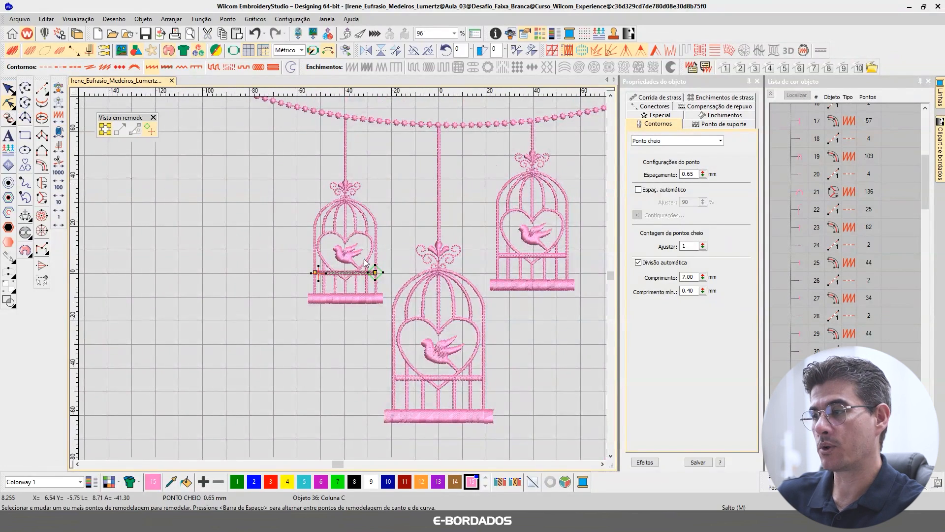
{"action": "scroll", "coordinate": [318, 274], "scroll_direction": "up", "scroll_amount": 10}
{"action": "left_click_drag", "start_coordinate": [338, 291], "coordinate": [304, 288]}
{"action": "left_click", "coordinate": [8, 88]}
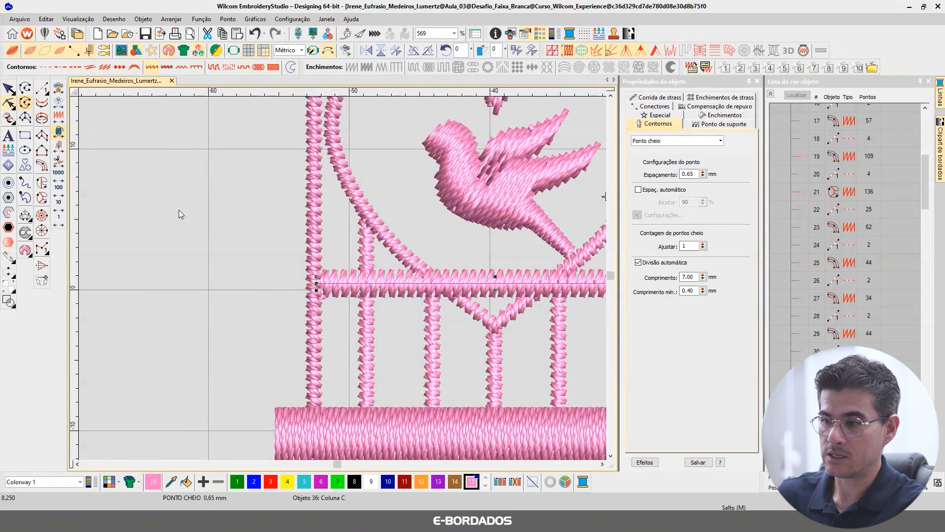
{"action": "scroll", "coordinate": [295, 265], "scroll_direction": "down", "scroll_amount": 8}
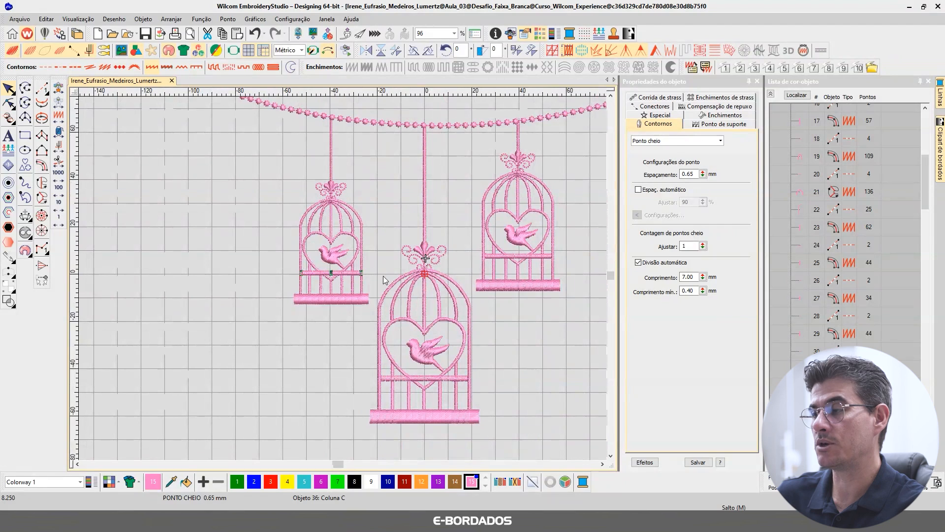
{"action": "left_click", "coordinate": [403, 212]}
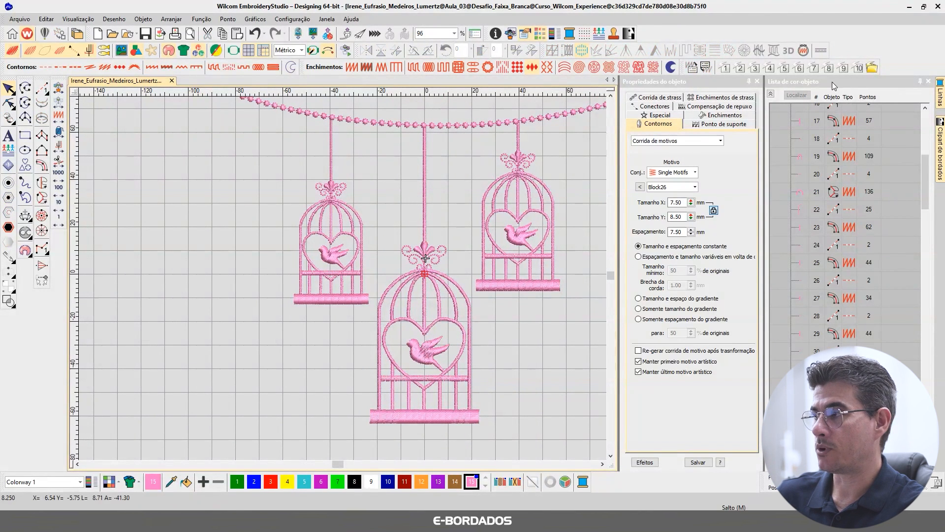
Step: Select the outer left scroll of the ornament above the left birdcage and review its triple-run settings
{"action": "left_click", "coordinate": [770, 94]}
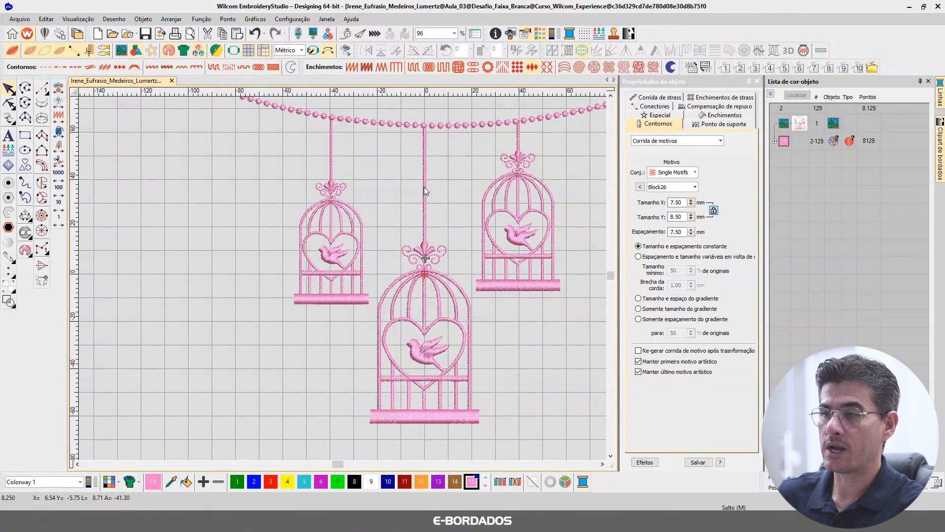
{"action": "scroll", "coordinate": [342, 278], "scroll_direction": "up", "scroll_amount": 6}
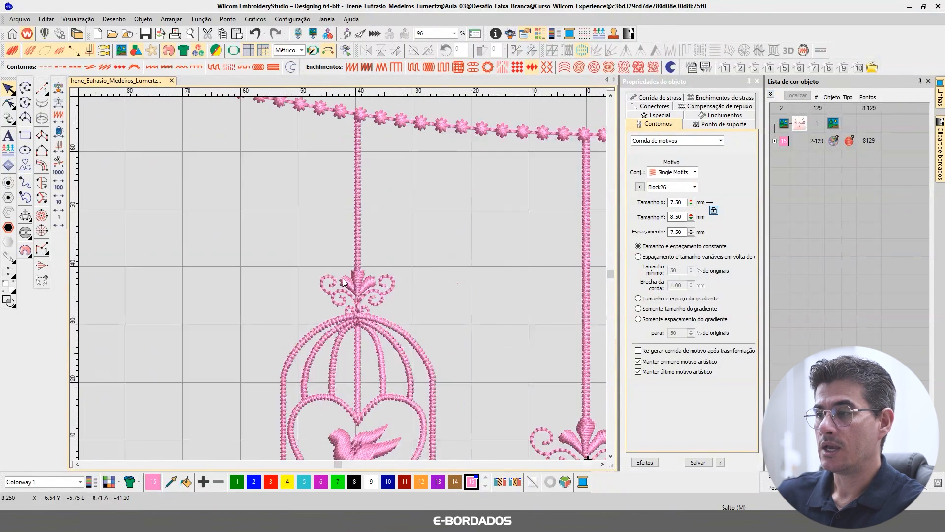
{"action": "left_click", "coordinate": [323, 291]}
{"action": "left_click", "coordinate": [247, 264]}
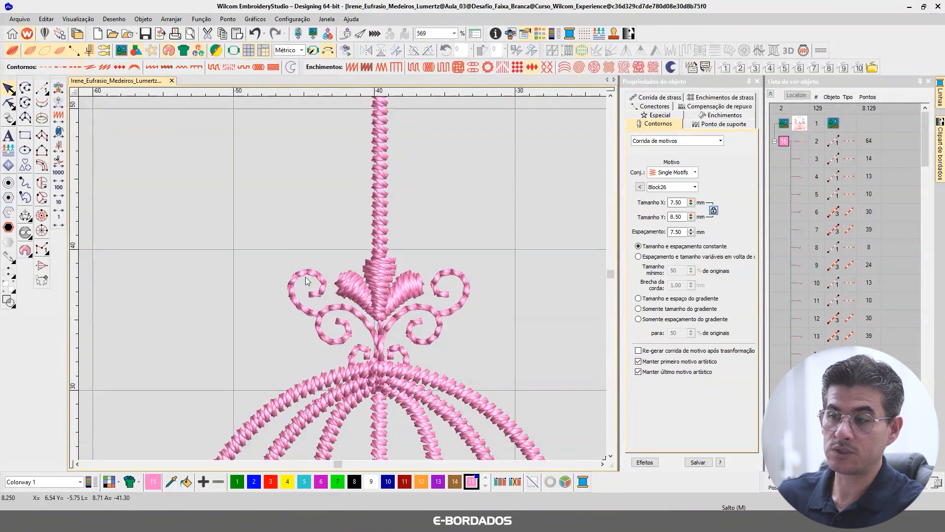
{"action": "left_click", "coordinate": [323, 286]}
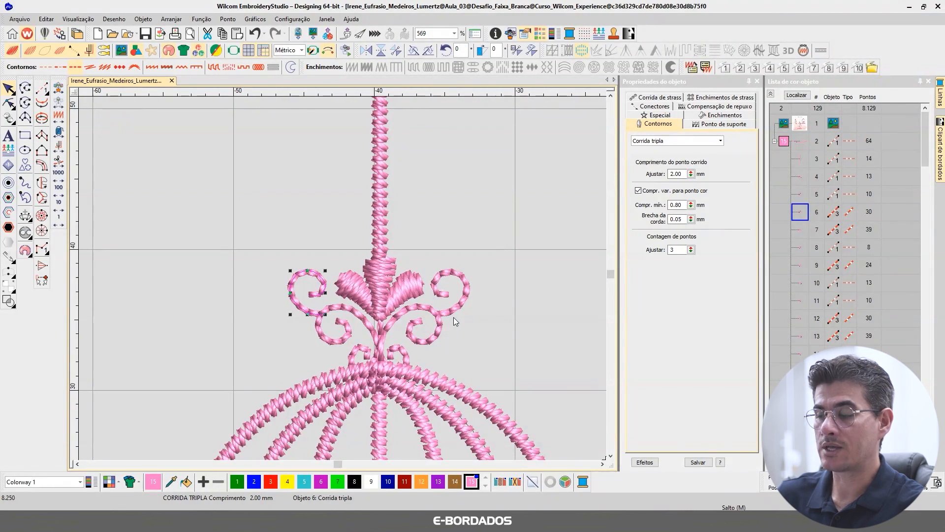
Step: Examine the stitched scroll ornament closely in the Photos app, return to Wilcom EmbroideryStudio and deselect the scroll
{"action": "left_click", "coordinate": [369, 520]}
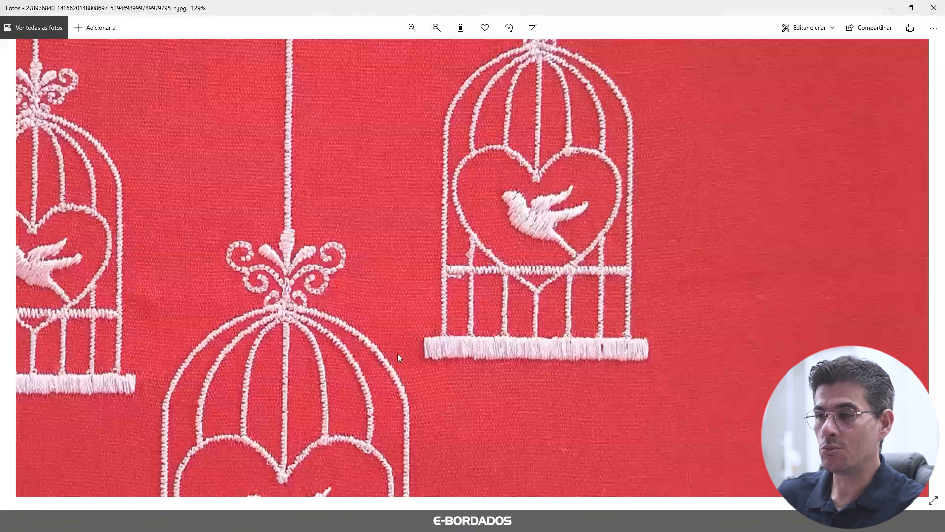
{"action": "scroll", "coordinate": [272, 264], "scroll_direction": "up", "scroll_amount": 5}
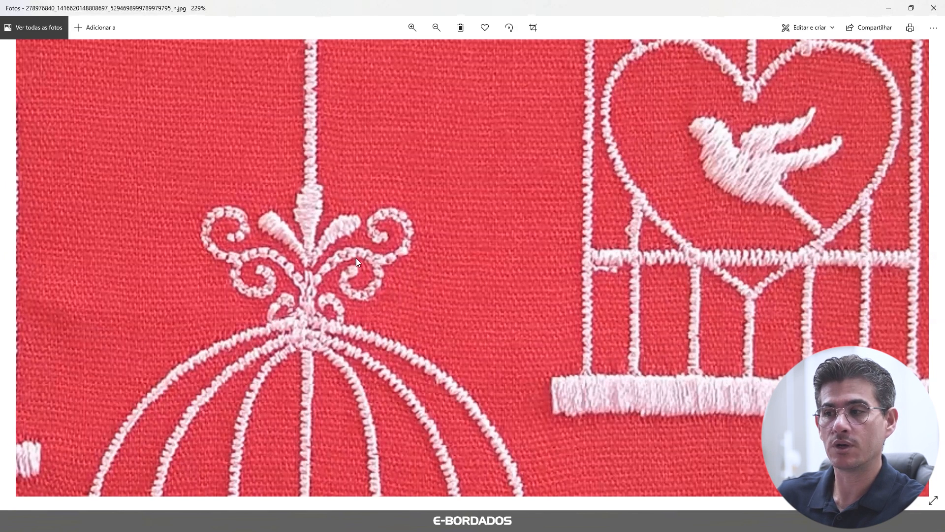
{"action": "key", "text": "alt+Tab"}
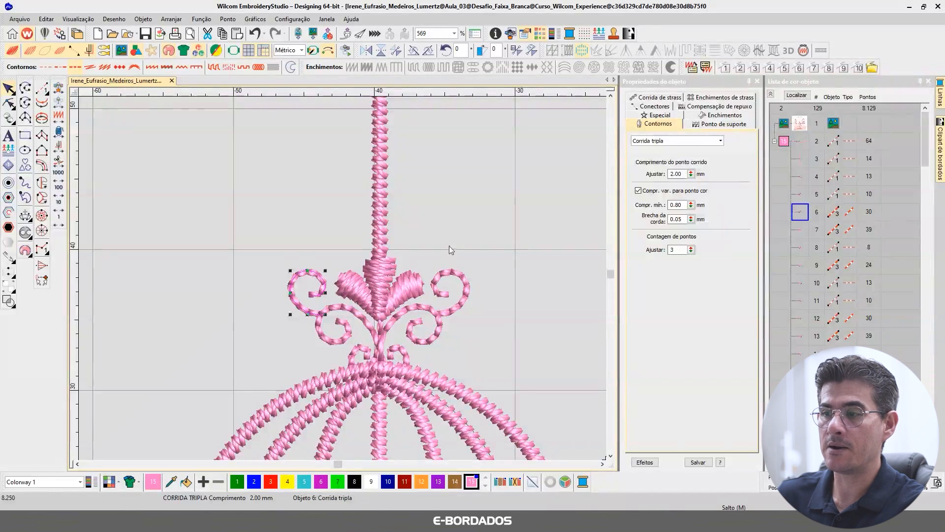
{"action": "left_click", "coordinate": [456, 231]}
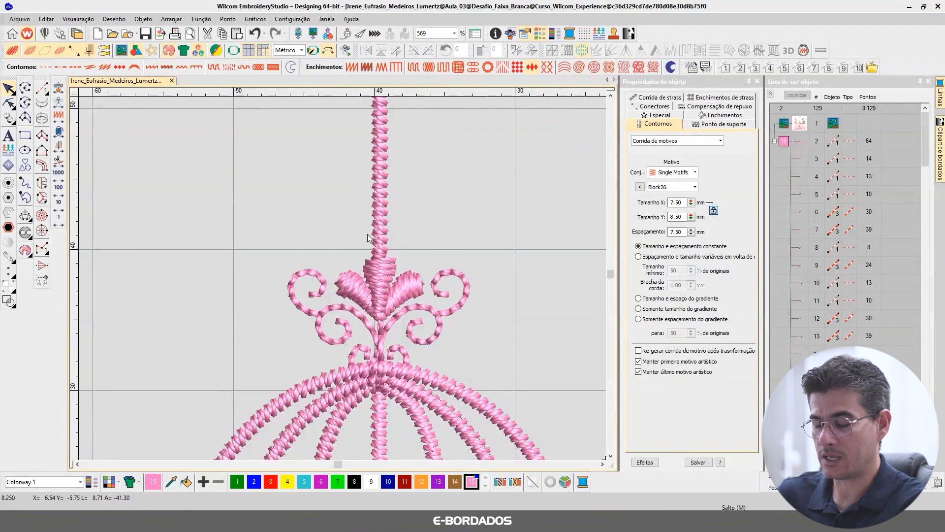
Step: Select all running-stitch objects in the design by stitch type, using Ponto corrido
{"action": "key", "text": "1"}
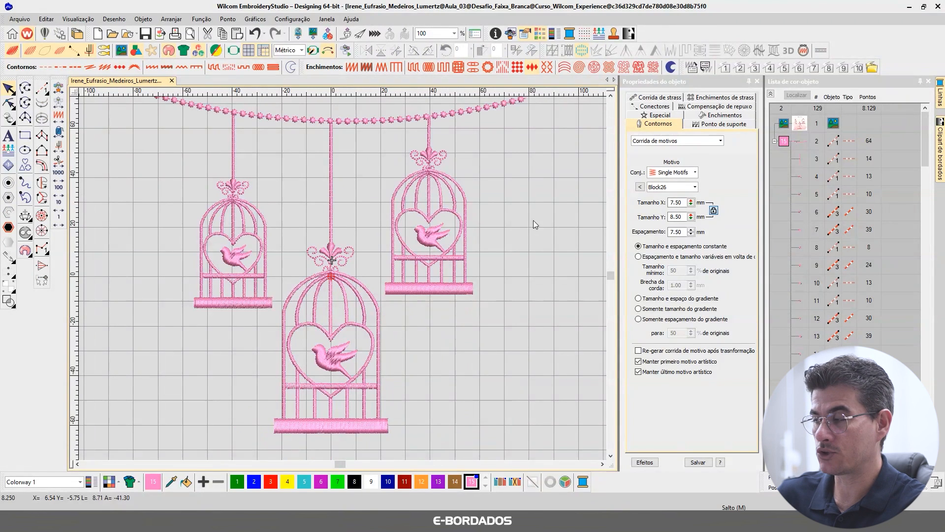
{"action": "left_click", "coordinate": [46, 18]}
{"action": "left_click", "coordinate": [87, 175]}
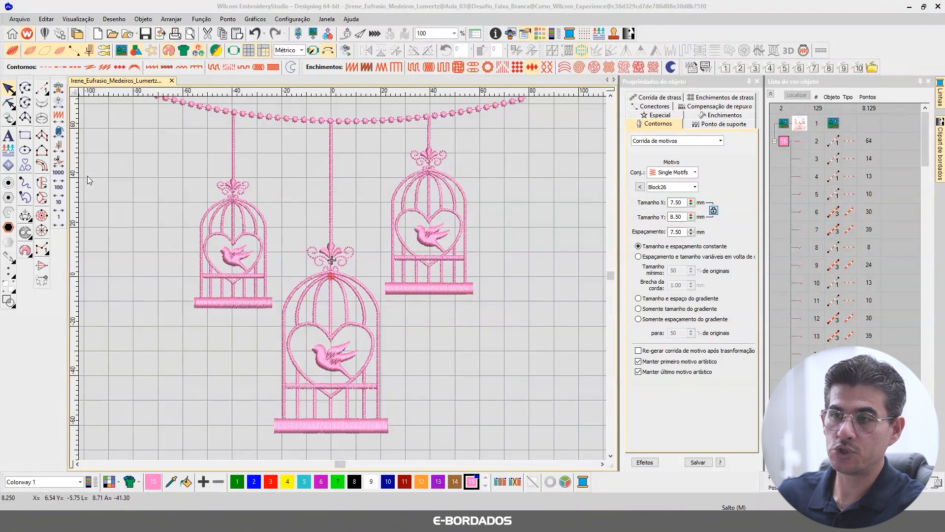
{"action": "left_click", "coordinate": [438, 246]}
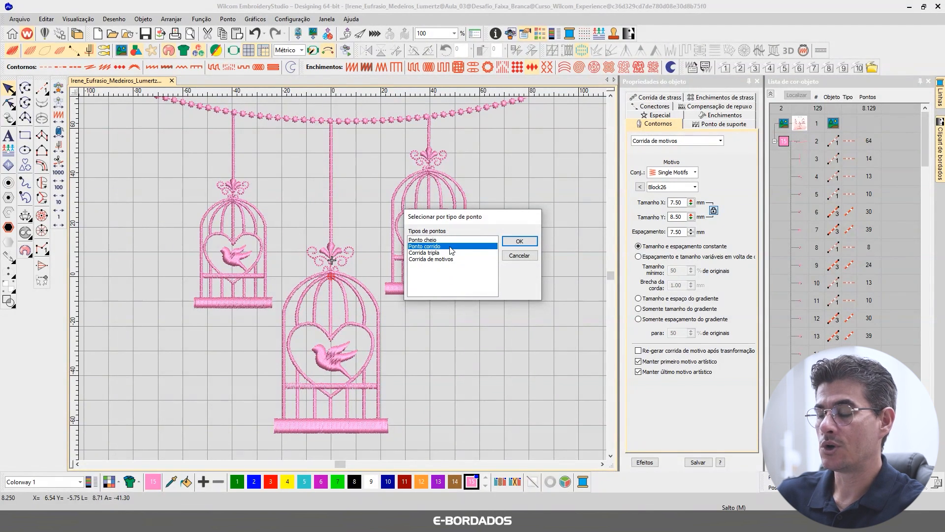
{"action": "left_click", "coordinate": [529, 244]}
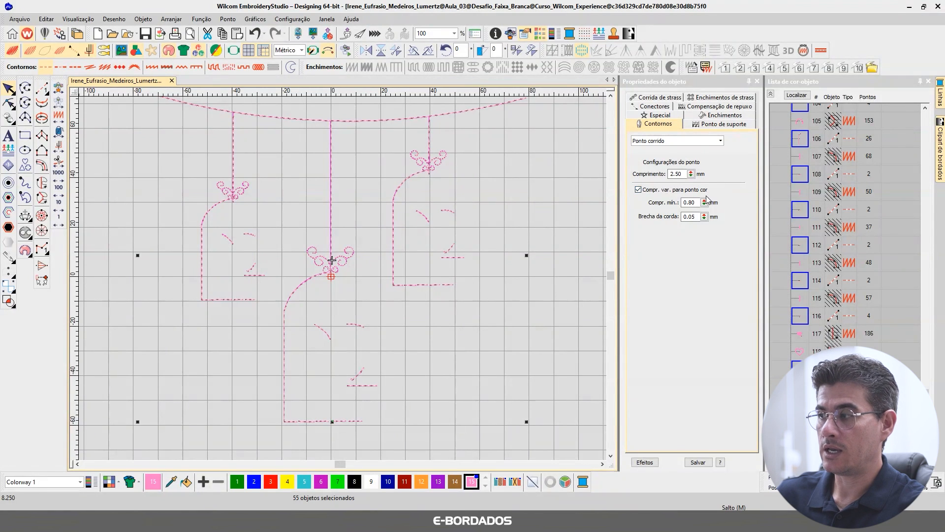
Step: Turn off variable run length for the selected running stitches and set their stitch length to 1.5 mm
{"action": "double_click", "coordinate": [690, 203]}
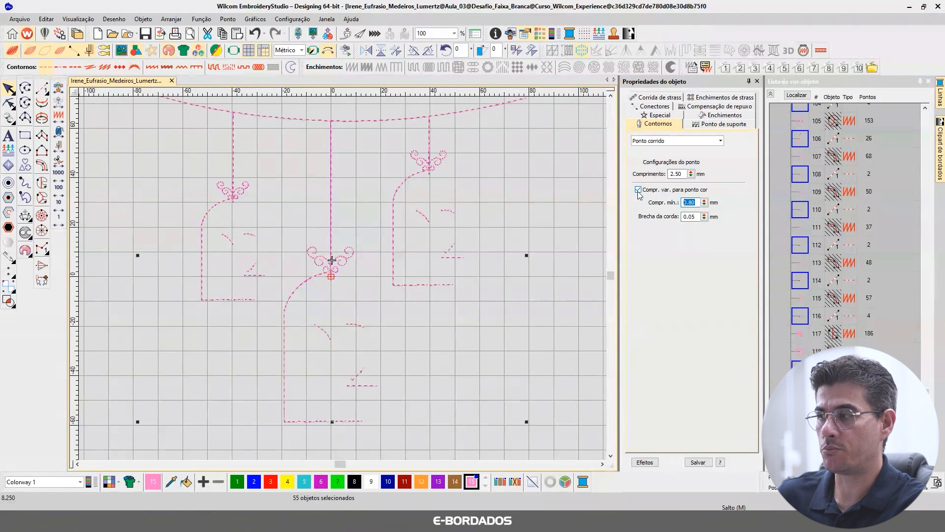
{"action": "left_click", "coordinate": [638, 189]}
{"action": "left_click", "coordinate": [659, 174]}
{"action": "type", "text": "1.5"}
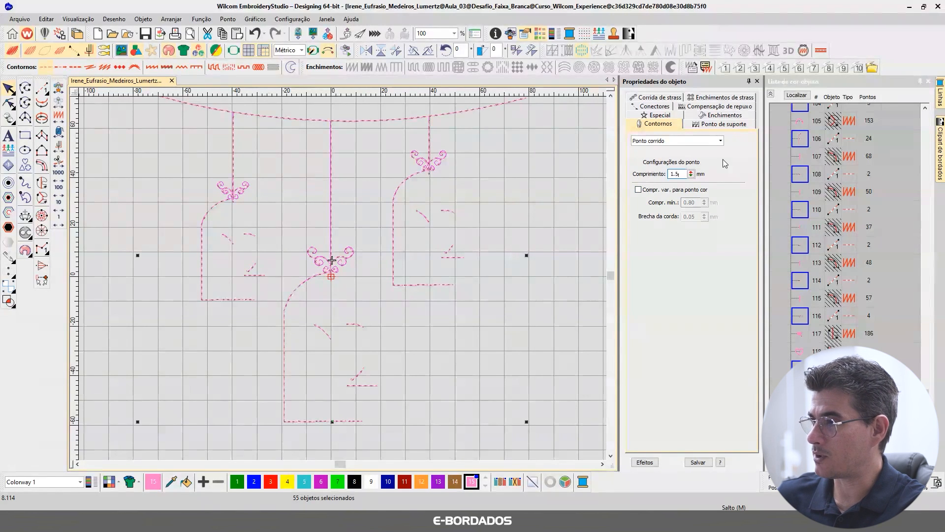
{"action": "key", "text": "Return"}
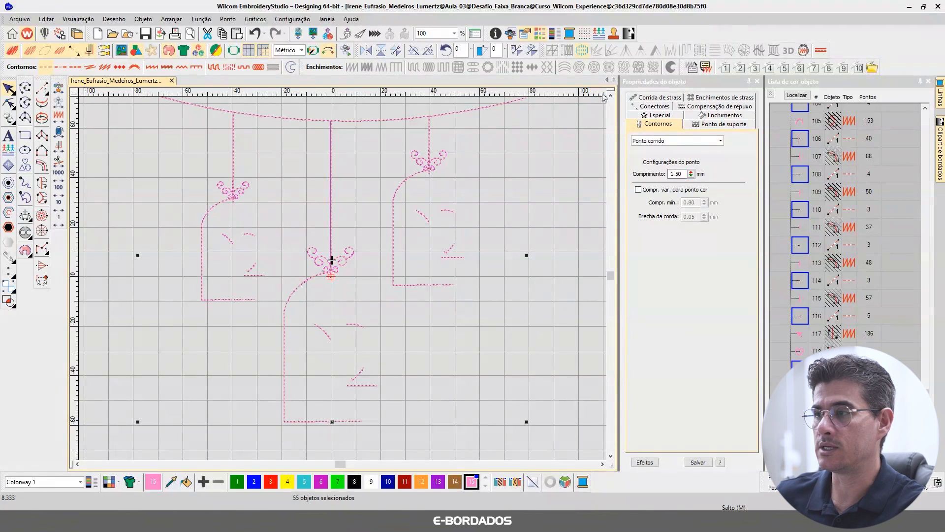
Step: Select only the running stitches of the left birdcage's scroll ornament and set their stitch length to 1.40 mm
{"action": "scroll", "coordinate": [345, 278], "scroll_direction": "up", "scroll_amount": 6}
{"action": "scroll", "coordinate": [346, 278], "scroll_direction": "down", "scroll_amount": 2}
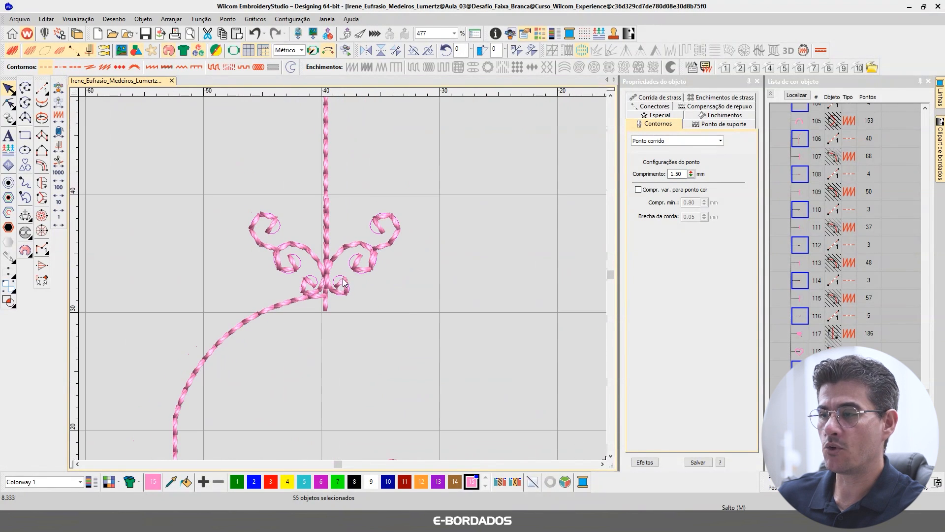
{"action": "scroll", "coordinate": [346, 272], "scroll_direction": "down", "scroll_amount": 1}
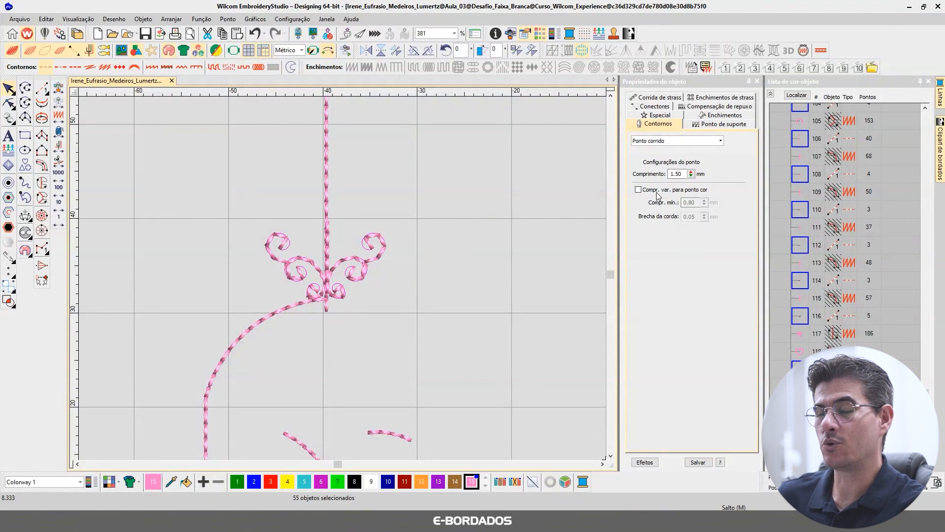
{"action": "scroll", "coordinate": [325, 271], "scroll_direction": "up", "scroll_amount": 2}
{"action": "left_click", "coordinate": [335, 267]}
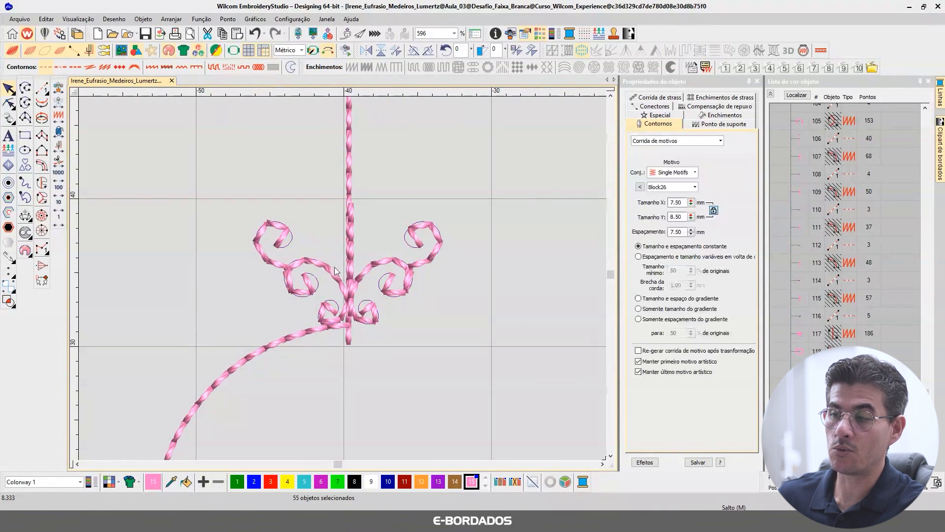
{"action": "left_click_drag", "start_coordinate": [230, 191], "coordinate": [488, 356]}
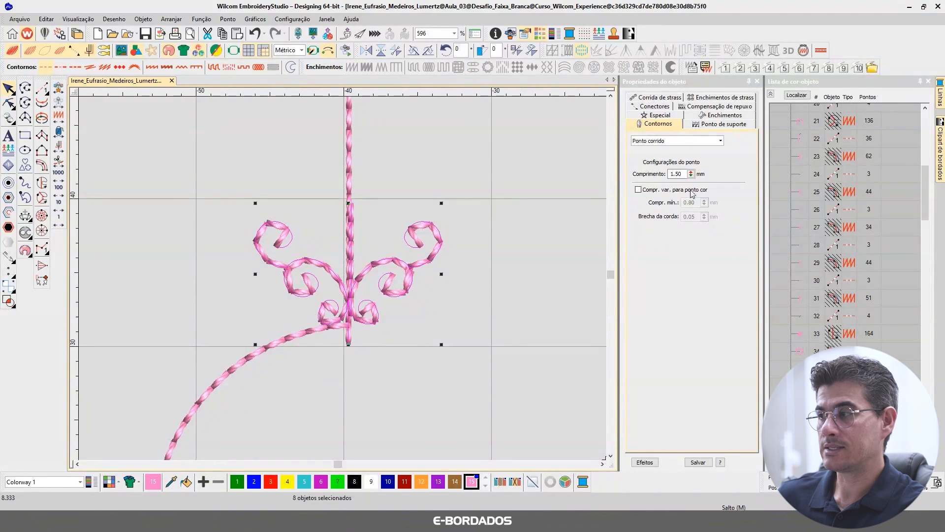
{"action": "left_click", "coordinate": [681, 175]}
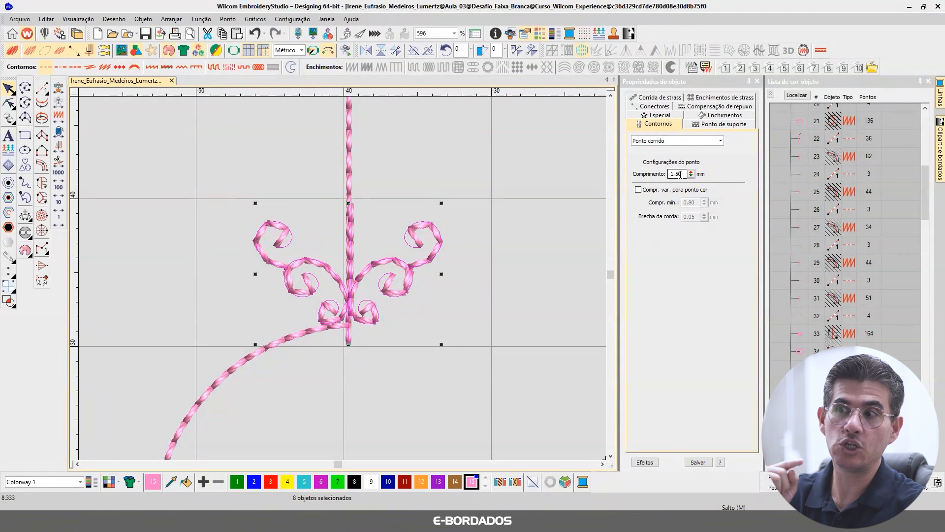
{"action": "left_click_drag", "start_coordinate": [235, 178], "coordinate": [536, 372]}
{"action": "double_click", "coordinate": [678, 173]}
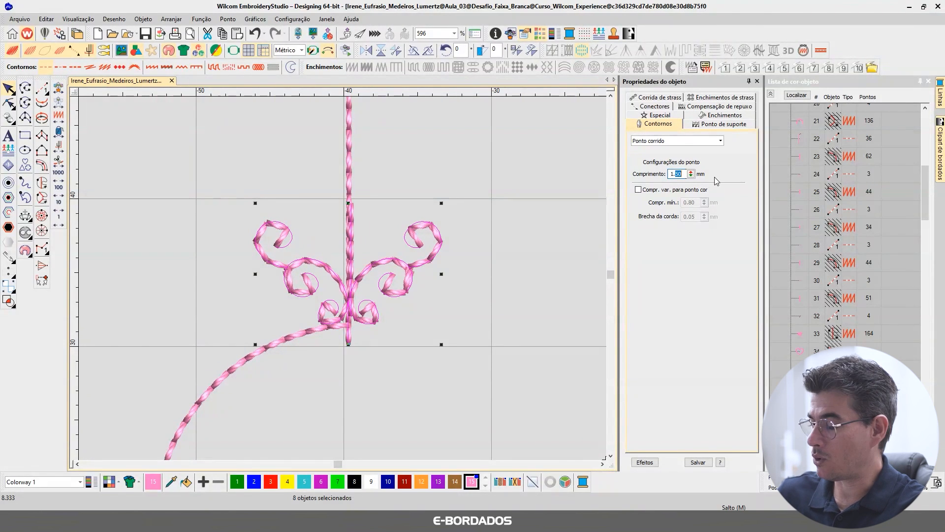
{"action": "type", "text": "40"}
{"action": "key", "text": "Return"}
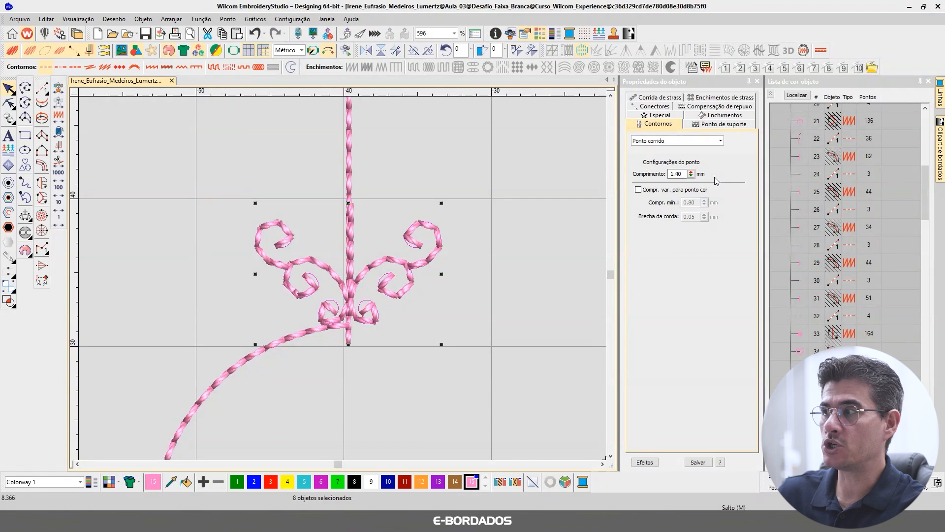
Step: Reduce the stitch length of the selected ornament running stitches to 1.30 mm
{"action": "double_click", "coordinate": [678, 174]}
{"action": "type", "text": "30"}
{"action": "key", "text": "Return"}
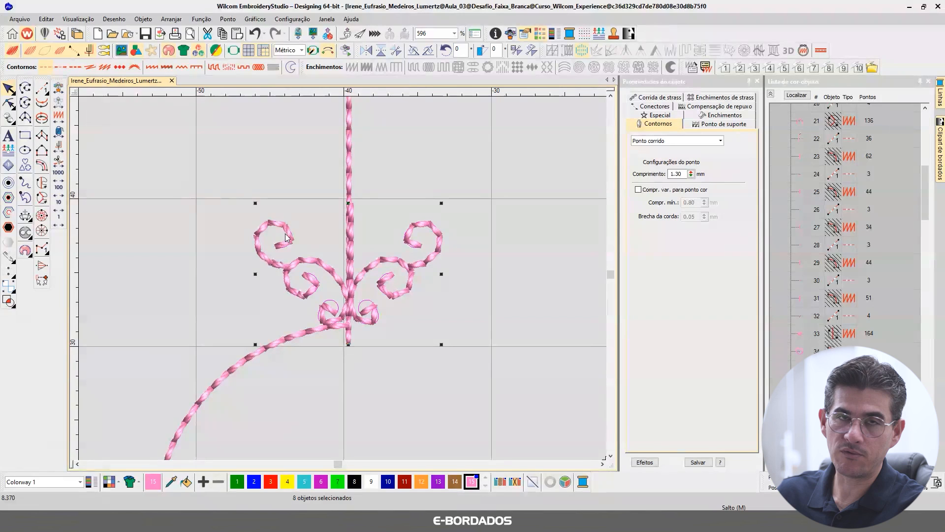
Step: Set the stitch length of the left ornament's small lower scrolls to 1.10 mm and deselect them
{"action": "left_click_drag", "start_coordinate": [432, 356], "coordinate": [303, 287]}
{"action": "left_click_drag", "start_coordinate": [405, 363], "coordinate": [308, 288]}
{"action": "left_click", "coordinate": [678, 173]}
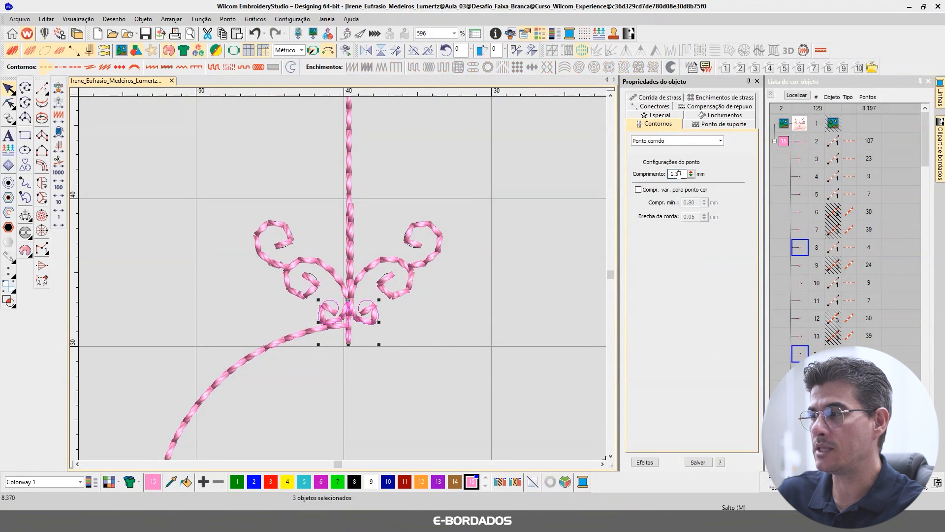
{"action": "double_click", "coordinate": [678, 174]}
{"action": "key", "text": "Return"}
{"action": "left_click_drag", "start_coordinate": [676, 176], "coordinate": [720, 176]}
{"action": "type", "text": "10"}
{"action": "key", "text": "Return"}
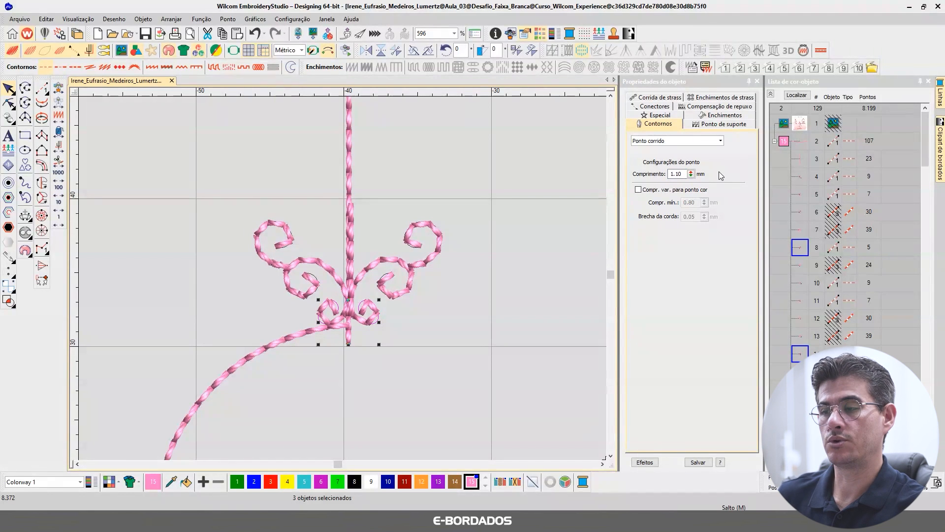
{"action": "left_click_drag", "start_coordinate": [455, 342], "coordinate": [298, 291]}
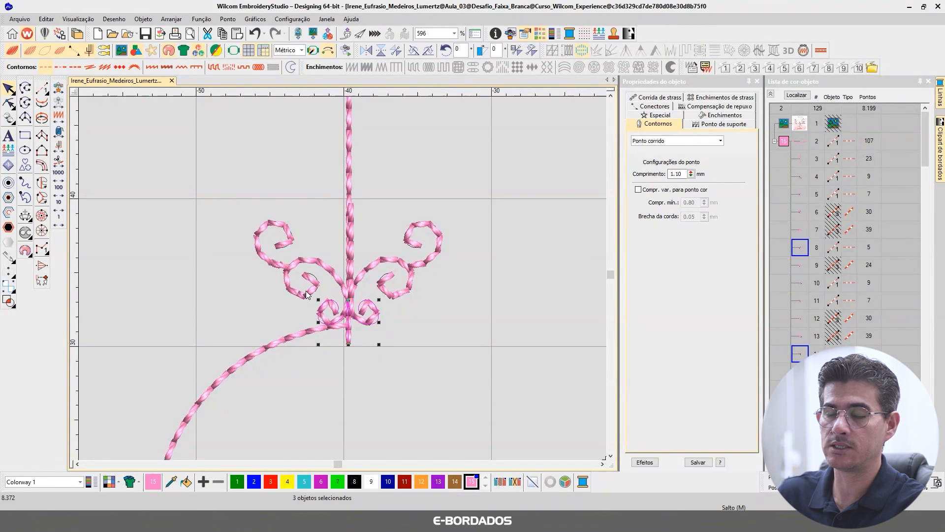
{"action": "left_click_drag", "start_coordinate": [219, 195], "coordinate": [519, 311]}
{"action": "left_click", "coordinate": [305, 217]}
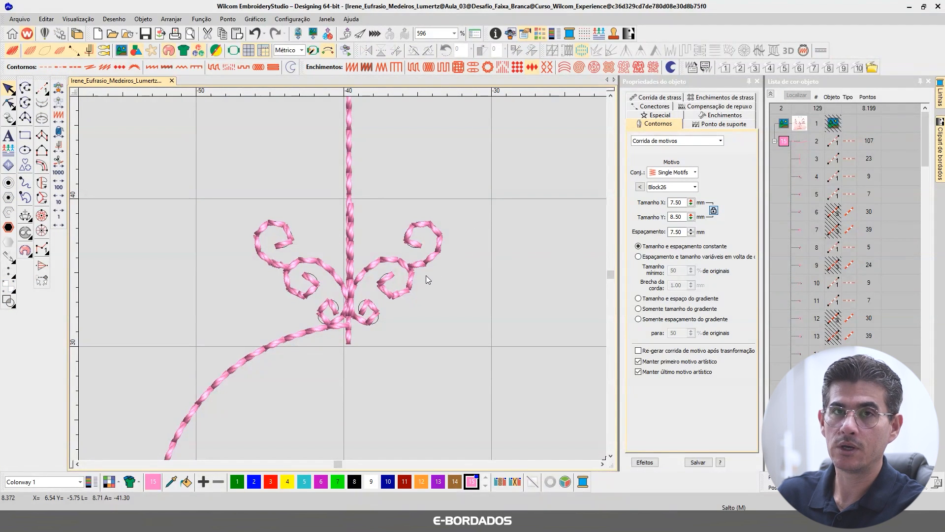
Step: Check the curves of the left ornament's running stitches up close and display all hidden objects of the design again
{"action": "scroll", "coordinate": [413, 274], "scroll_direction": "down", "scroll_amount": 4}
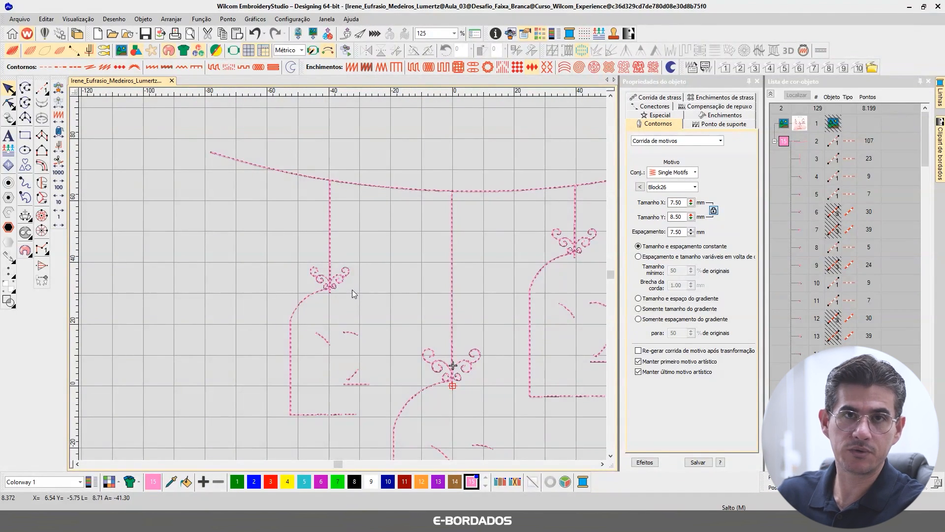
{"action": "scroll", "coordinate": [353, 286], "scroll_direction": "up", "scroll_amount": 5}
{"action": "scroll", "coordinate": [344, 282], "scroll_direction": "up", "scroll_amount": 1}
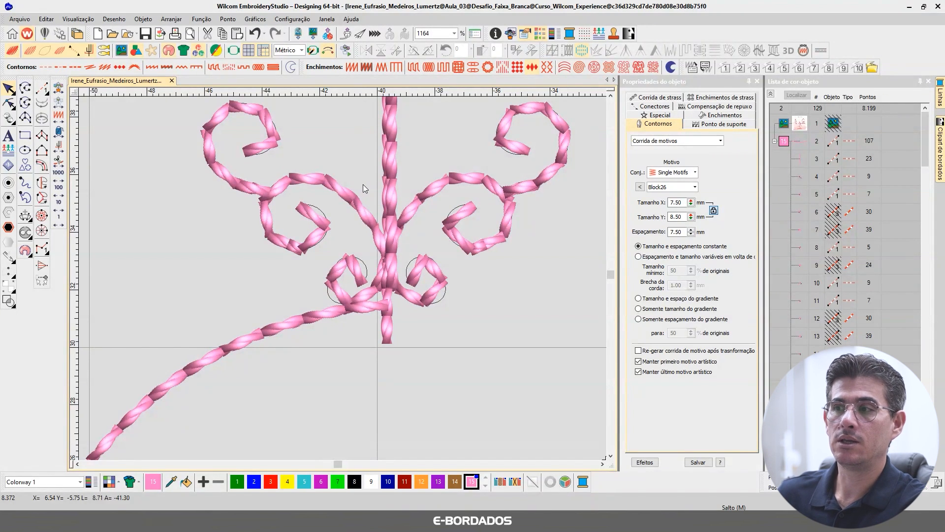
{"action": "key", "text": "1"}
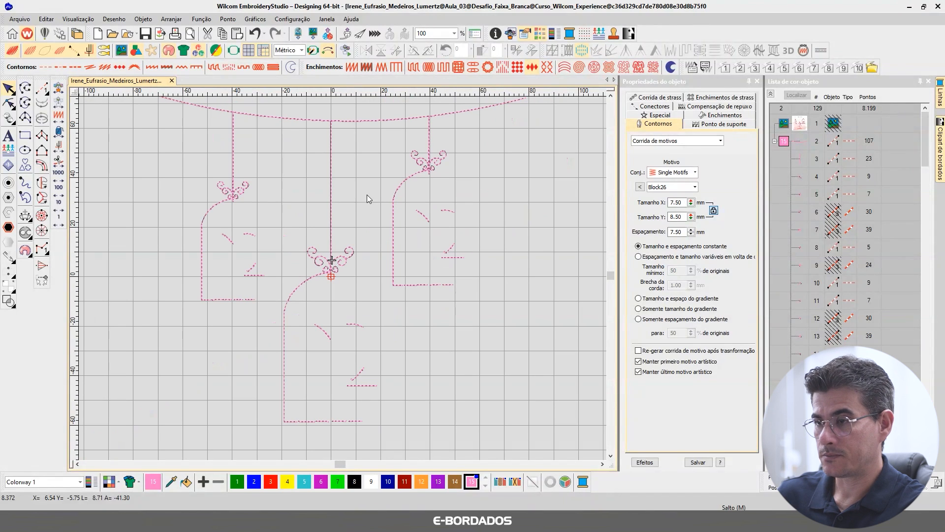
{"action": "key", "text": "t"}
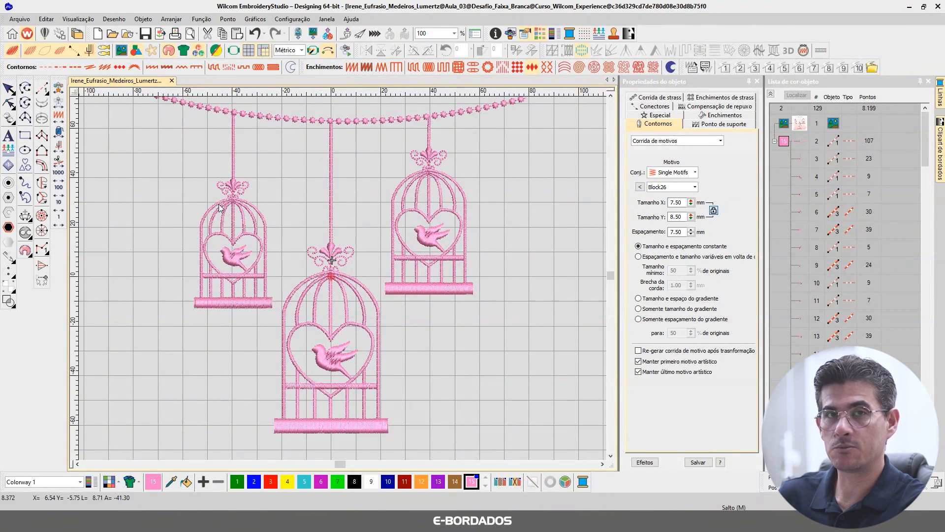
Step: Select the bird inside the left birdcage, examine its satin fill with TrueView off and on, and deselect it
{"action": "key", "text": "b"}
{"action": "left_click_drag", "start_coordinate": [183, 141], "coordinate": [378, 306]}
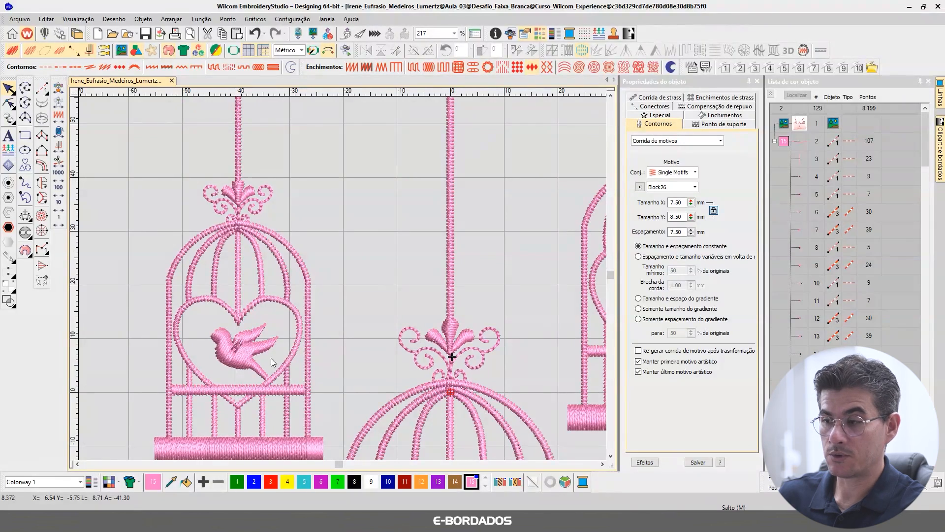
{"action": "scroll", "coordinate": [266, 370], "scroll_direction": "up", "scroll_amount": 5}
{"action": "left_click", "coordinate": [271, 212]}
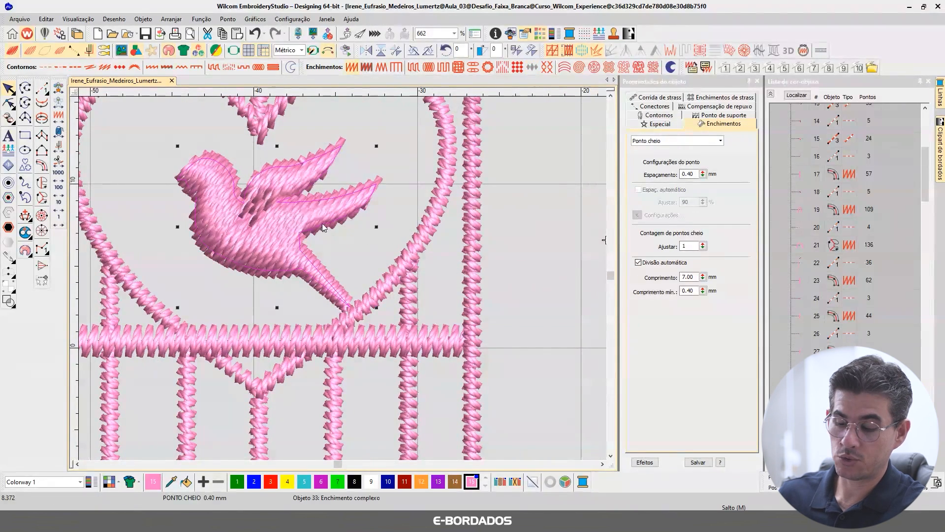
{"action": "key", "text": "t"}
{"action": "key", "text": "t"}
{"action": "left_click", "coordinate": [460, 187]}
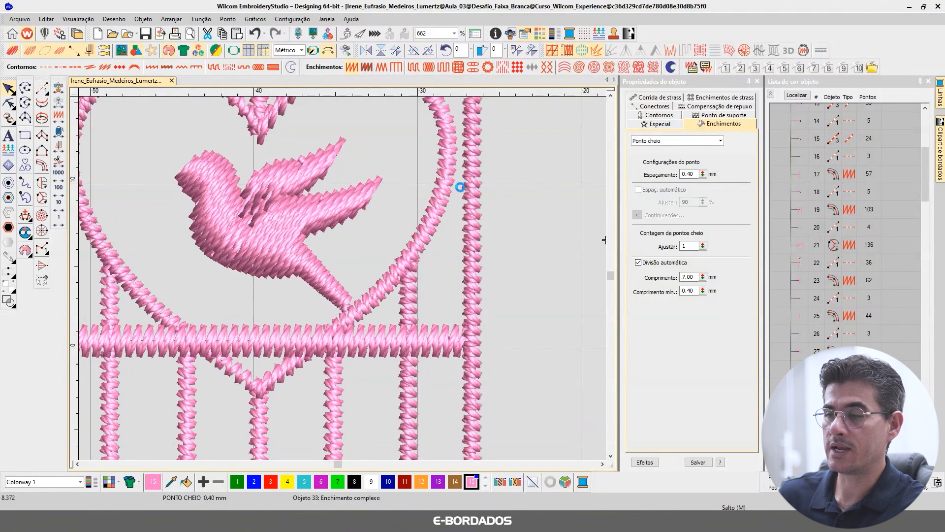
{"action": "left_click", "coordinate": [42, 198]}
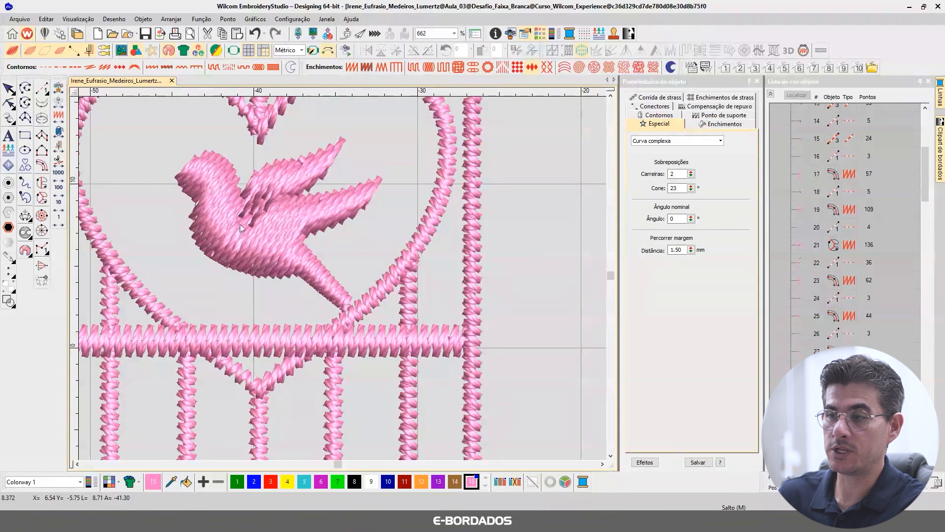
Step: Digitize a separate satin Curva complexa shape over the bird's lower wing and add stitch angle lines across it
{"action": "left_click", "coordinate": [251, 220]}
{"action": "left_click", "coordinate": [279, 197]}
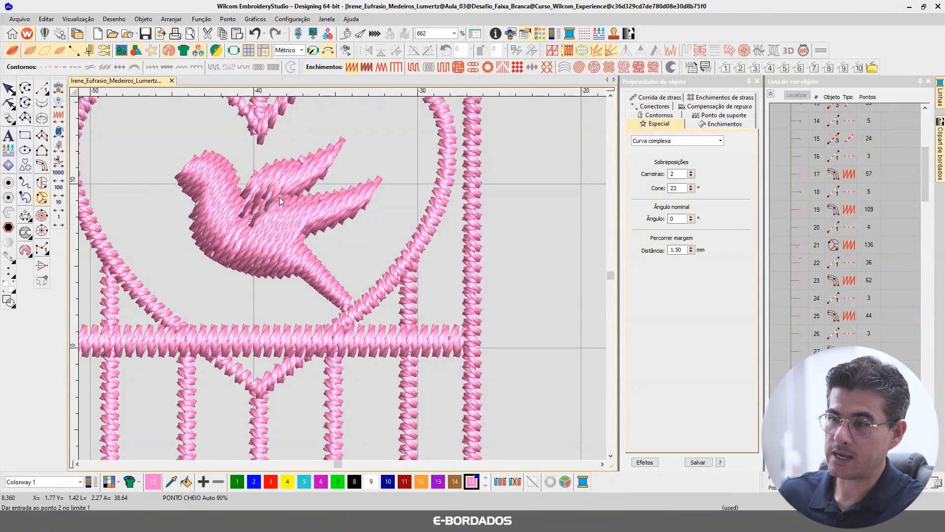
{"action": "left_click", "coordinate": [318, 195]}
{"action": "left_click", "coordinate": [382, 174]}
{"action": "left_click", "coordinate": [363, 207]}
{"action": "left_click", "coordinate": [287, 238]}
{"action": "left_click", "coordinate": [273, 241]}
{"action": "left_click", "coordinate": [245, 227]}
{"action": "key", "text": "Return"}
{"action": "key", "text": "Return"}
{"action": "key", "text": "Return"}
{"action": "left_click", "coordinate": [372, 222]}
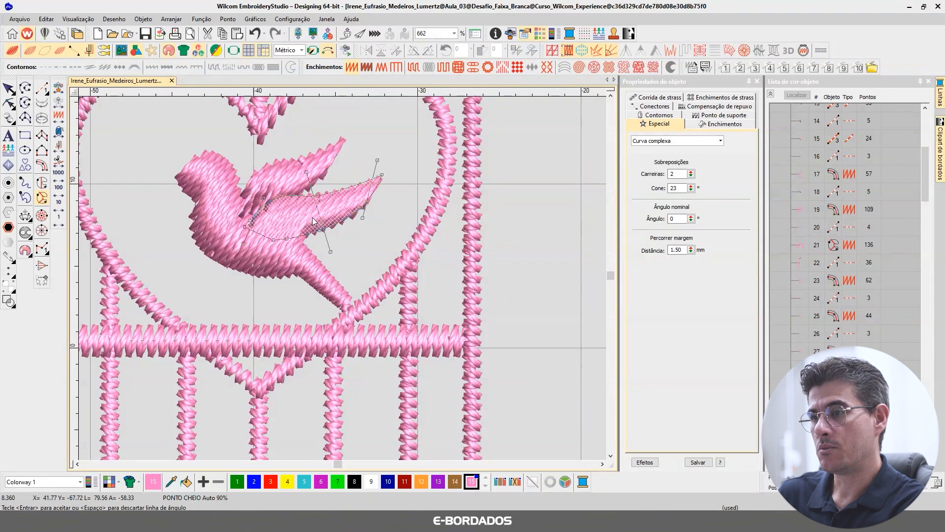
{"action": "left_click", "coordinate": [374, 160]}
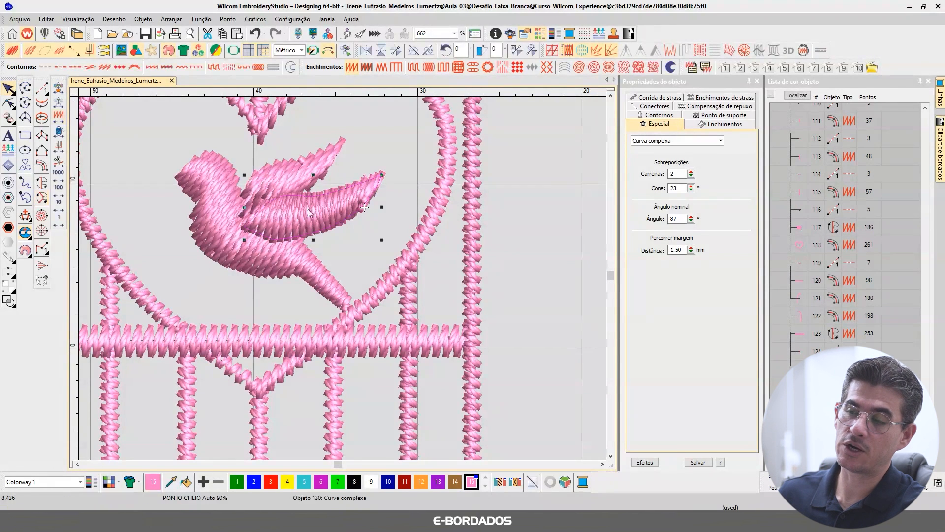
Step: Reshape the original bird object by deleting the outline nodes of its lower wing, leaving the body, tail and upper wing
{"action": "left_click", "coordinate": [9, 103]}
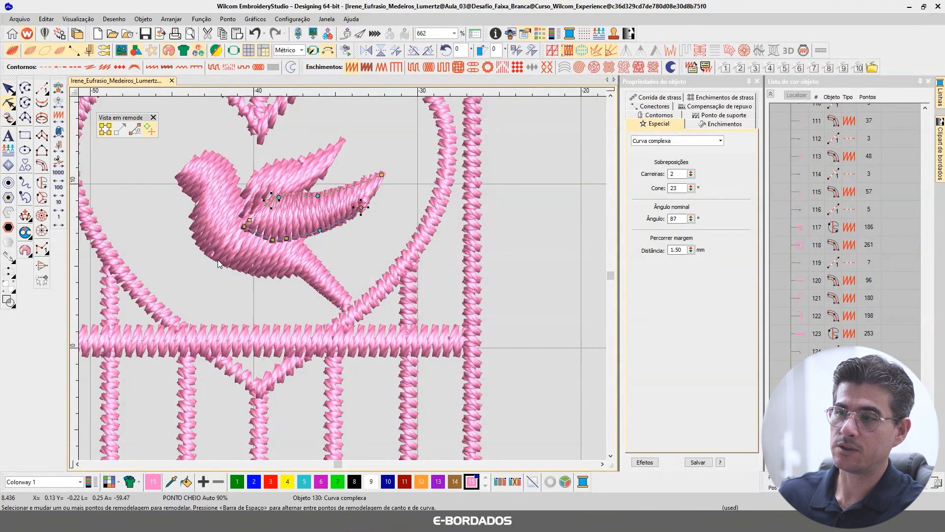
{"action": "left_click", "coordinate": [349, 307]}
{"action": "left_click_drag", "start_coordinate": [408, 226], "coordinate": [320, 176]}
{"action": "left_click_drag", "start_coordinate": [397, 227], "coordinate": [323, 178]}
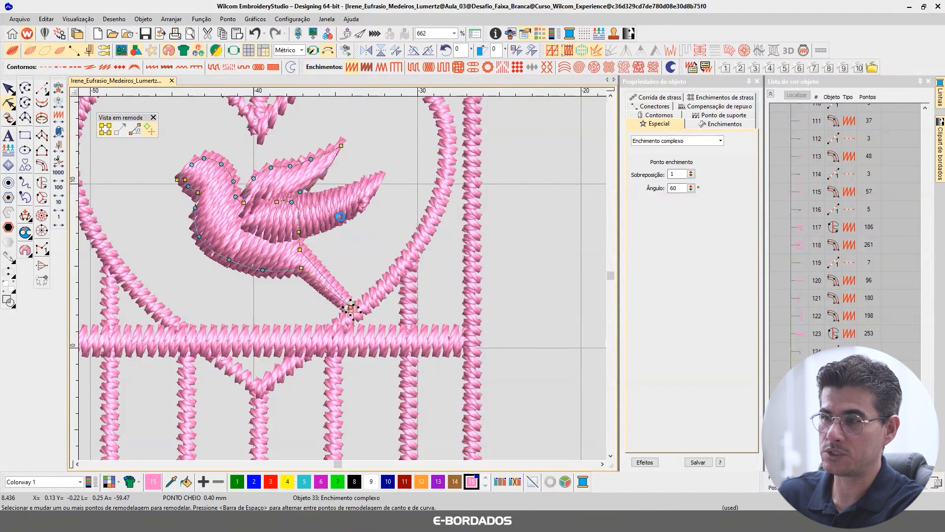
{"action": "key", "text": "Delete"}
{"action": "key", "text": "Delete"}
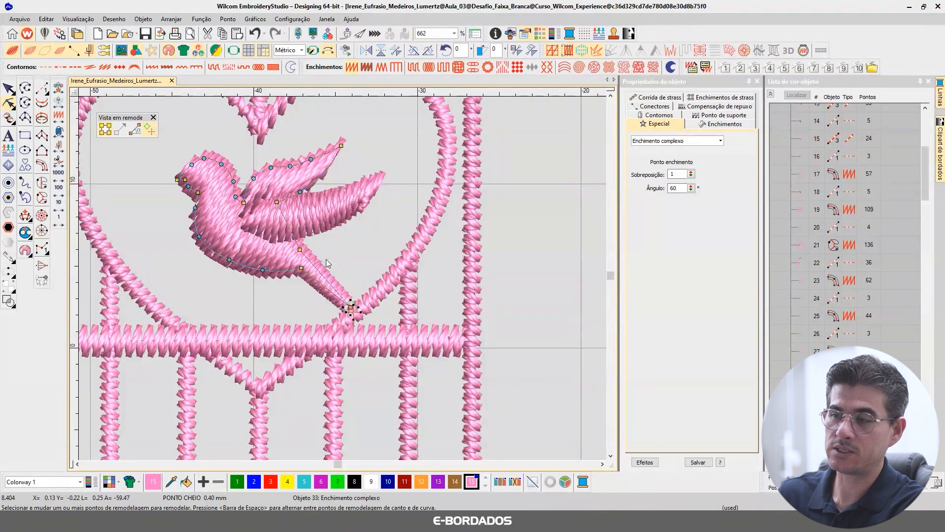
{"action": "left_click", "coordinate": [9, 89]}
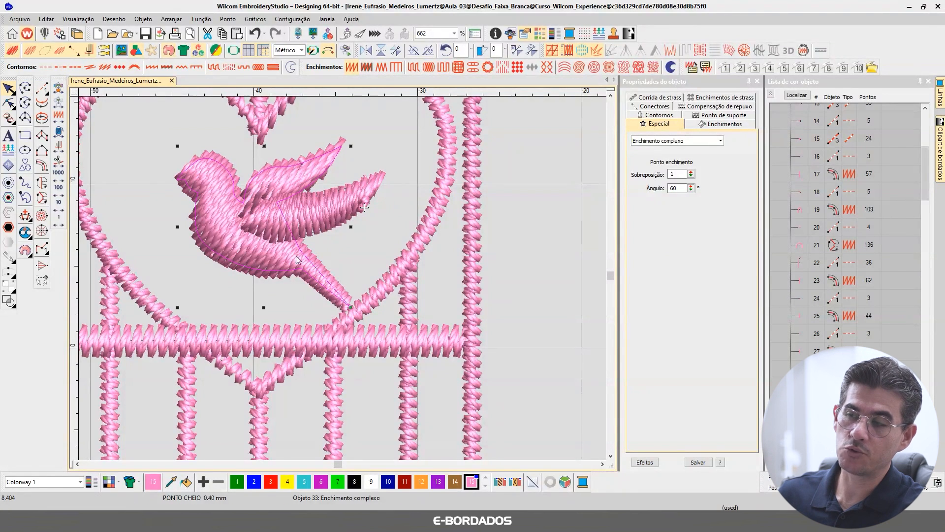
Step: Reshape the new wing's stitch angle lines so its satin stitches slant in a different direction from the bird's body
{"action": "left_click", "coordinate": [340, 218]}
{"action": "left_click", "coordinate": [9, 104]}
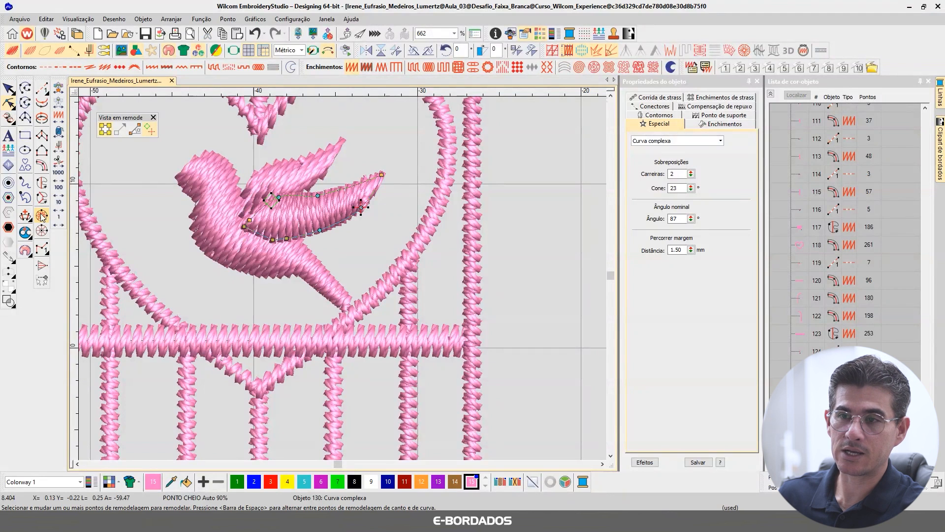
{"action": "left_click", "coordinate": [25, 215]}
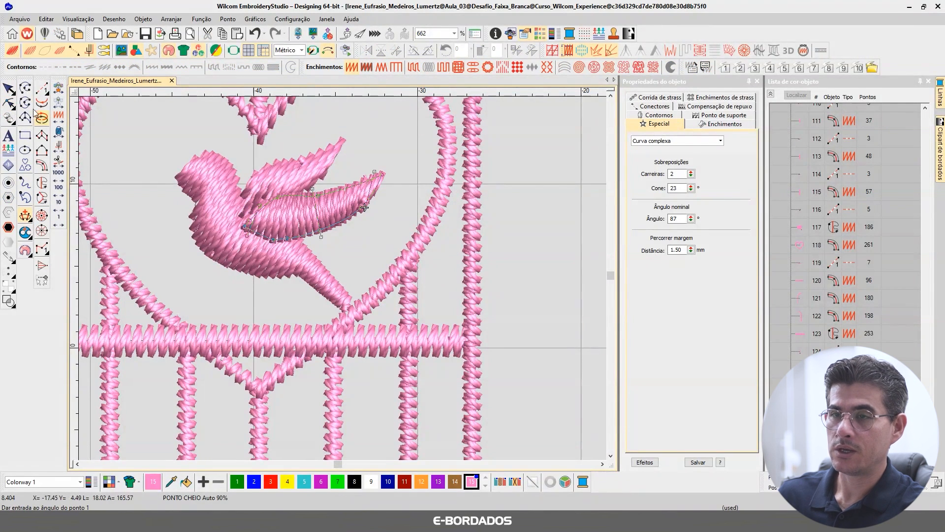
{"action": "left_click", "coordinate": [13, 90]}
{"action": "left_click", "coordinate": [11, 104]}
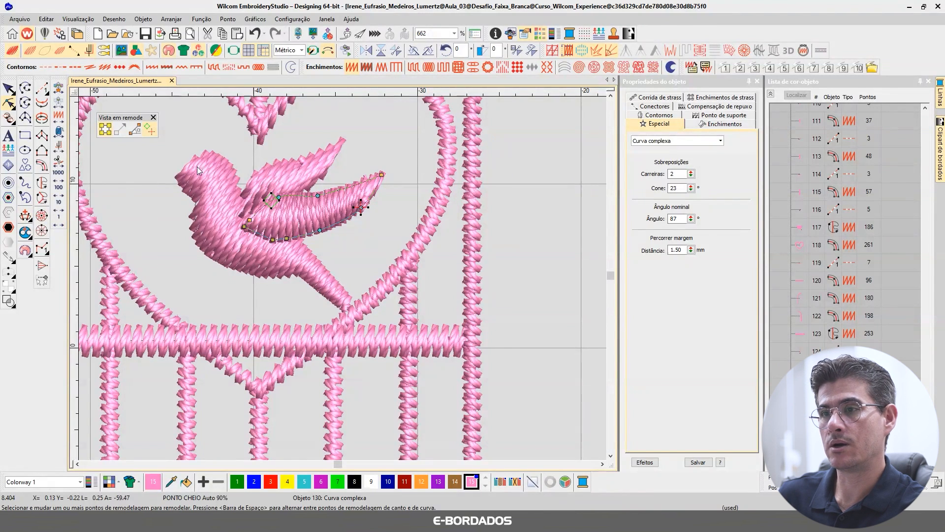
{"action": "left_click", "coordinate": [134, 129]}
{"action": "left_click_drag", "start_coordinate": [251, 240], "coordinate": [336, 238]}
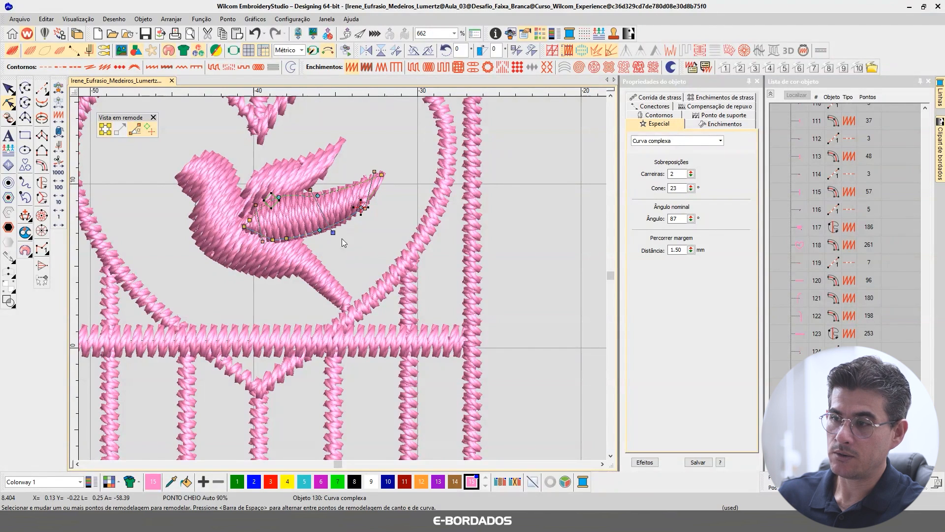
{"action": "left_click_drag", "start_coordinate": [374, 171], "coordinate": [349, 149]}
{"action": "left_click_drag", "start_coordinate": [365, 208], "coordinate": [390, 201]}
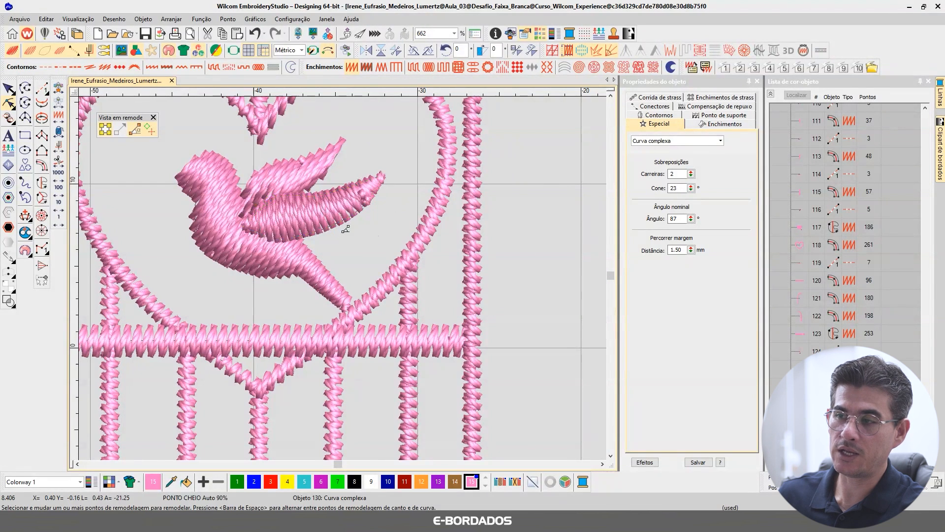
{"action": "key", "text": "Escape"}
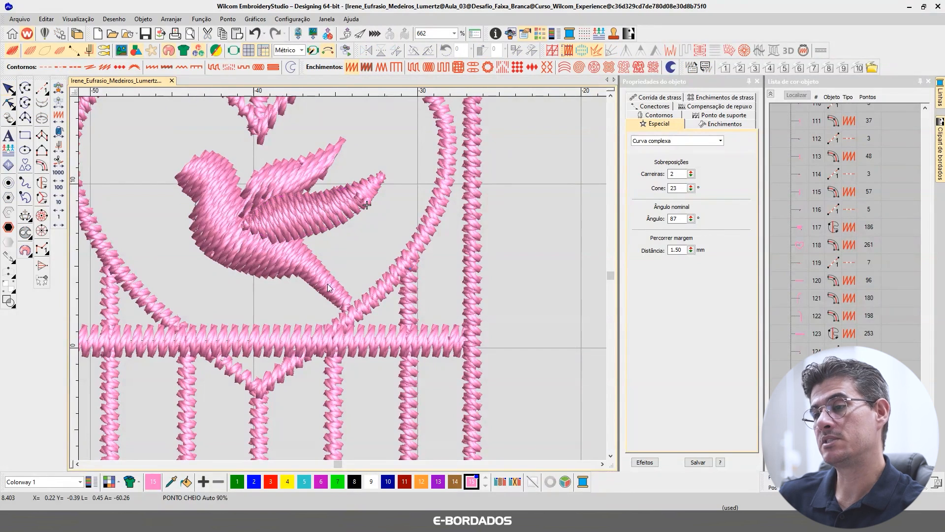
Step: Turn off automatic spacing for the new wing and set its satin stitch spacing to 0.55 mm
{"action": "left_click", "coordinate": [277, 267]}
{"action": "left_click", "coordinate": [307, 219]}
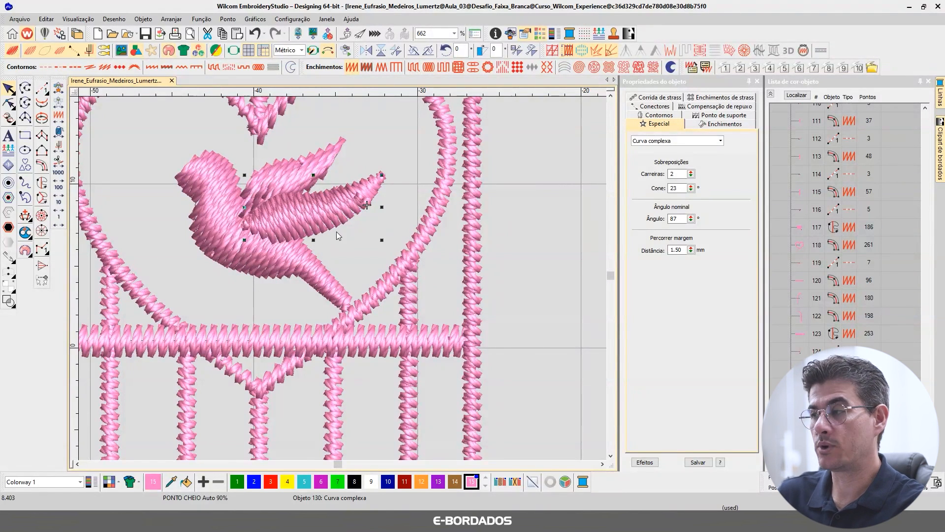
{"action": "left_click", "coordinate": [721, 123]}
{"action": "left_click", "coordinate": [684, 190]}
{"action": "double_click", "coordinate": [689, 173]}
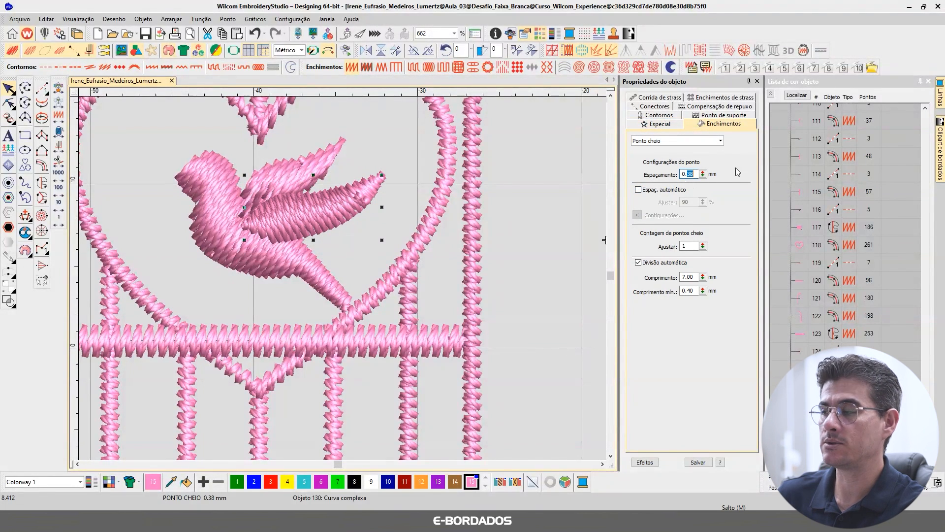
{"action": "key", "text": "Return"}
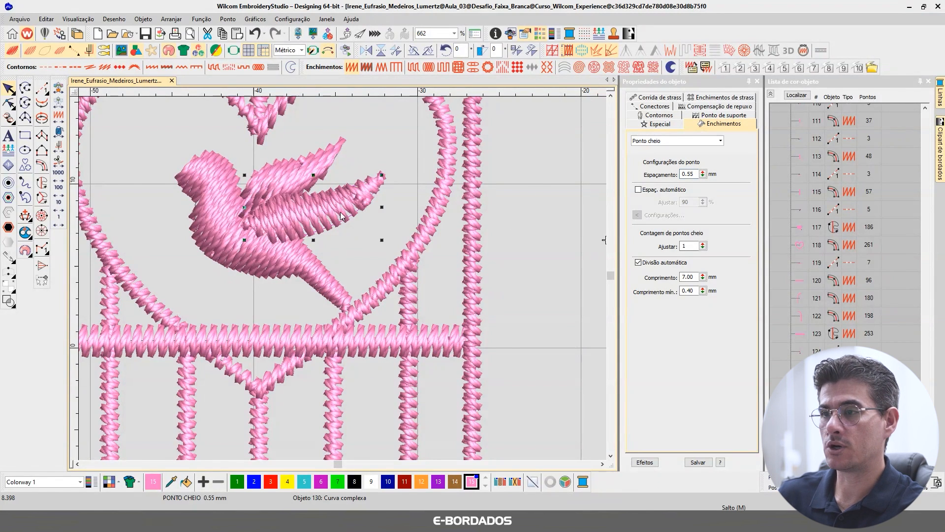
Step: Compare the fill settings of the bird's body and new wing, and check the result in the whole design
{"action": "left_click", "coordinate": [294, 256]}
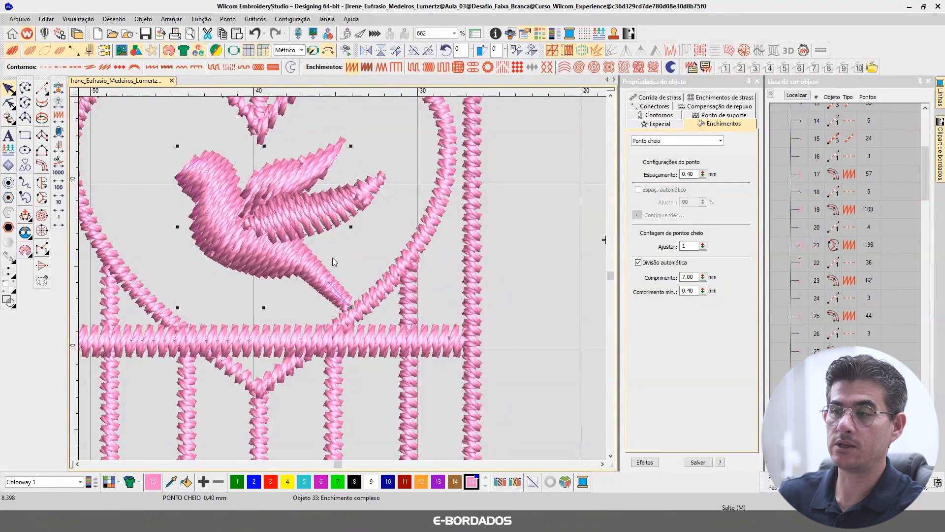
{"action": "left_click", "coordinate": [289, 235]}
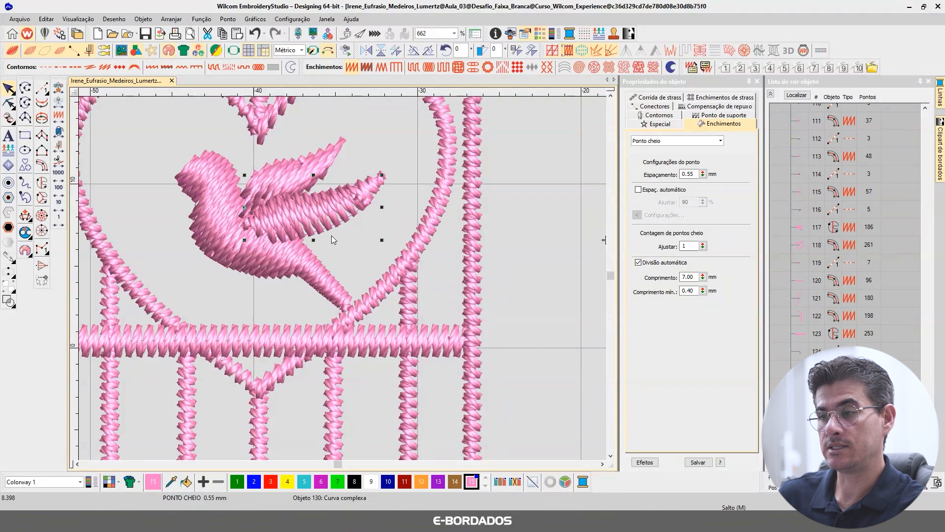
{"action": "left_click", "coordinate": [293, 175]}
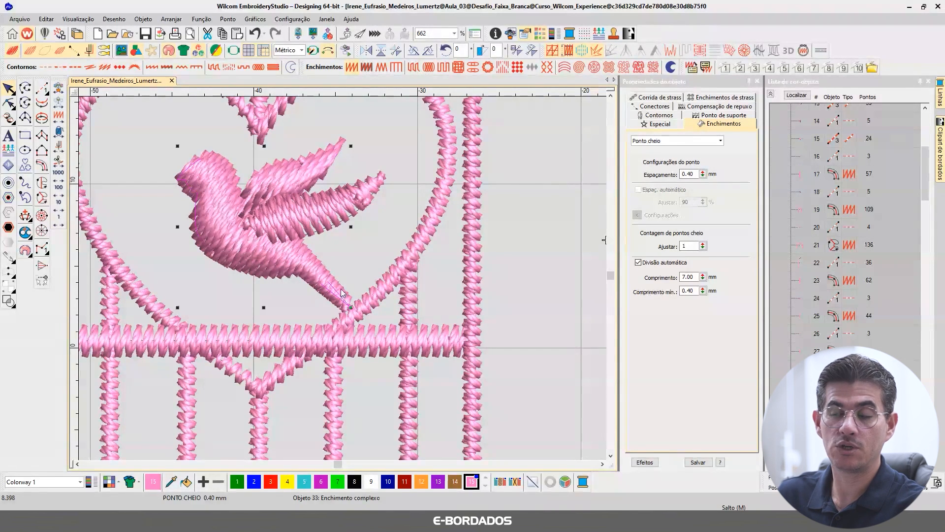
{"action": "scroll", "coordinate": [343, 279], "scroll_direction": "down", "scroll_amount": 4}
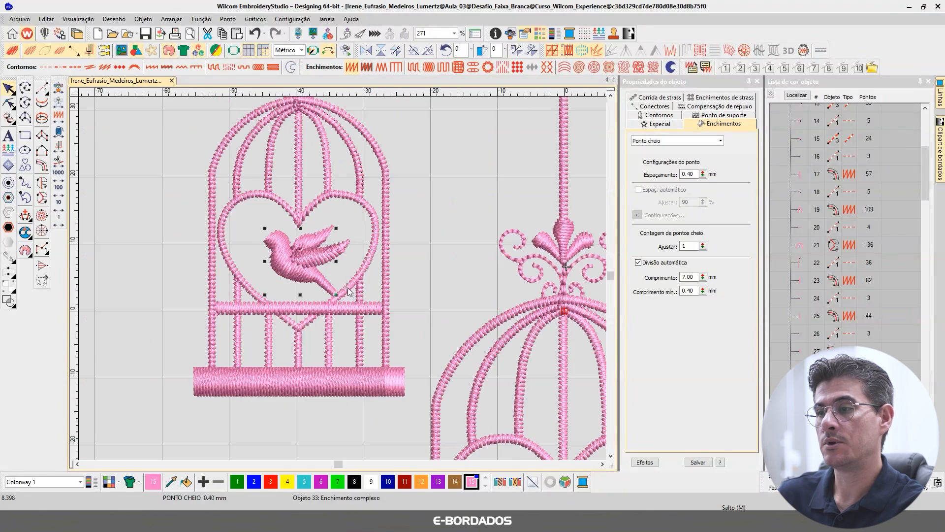
{"action": "scroll", "coordinate": [473, 197], "scroll_direction": "down", "scroll_amount": 2}
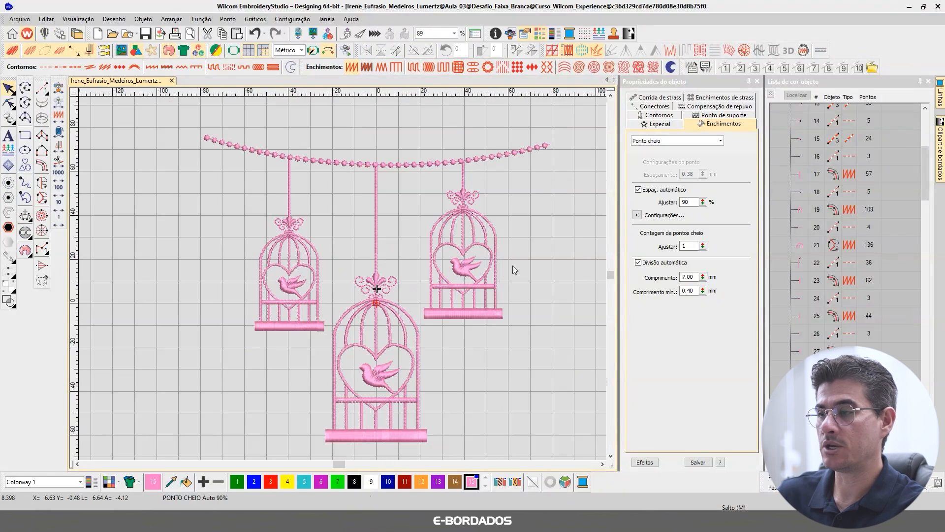